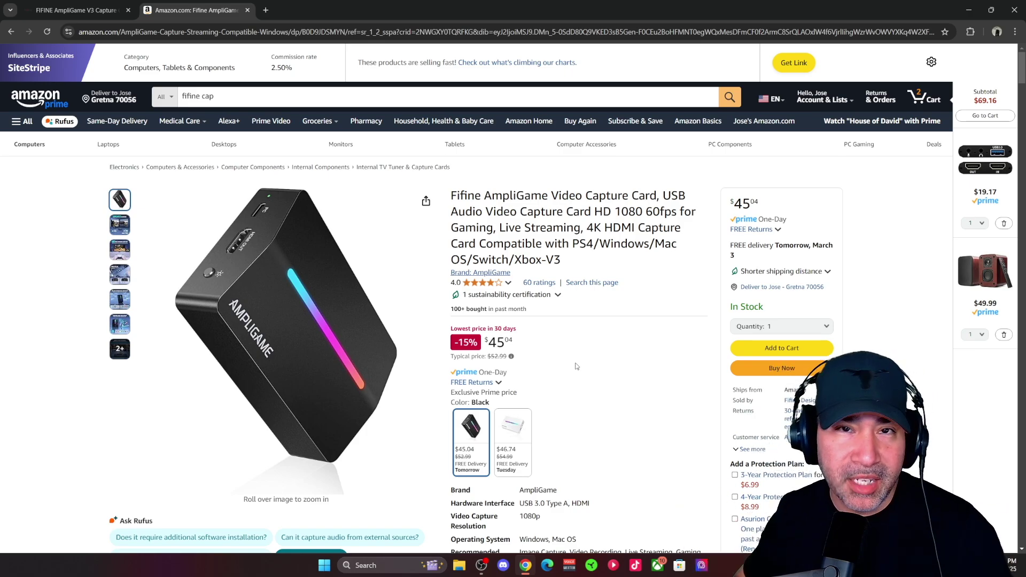
Open the FIFINE AmpliGame V3 product page and examine the record and pass-through resolutions in its specifications table
left_click(80, 10)
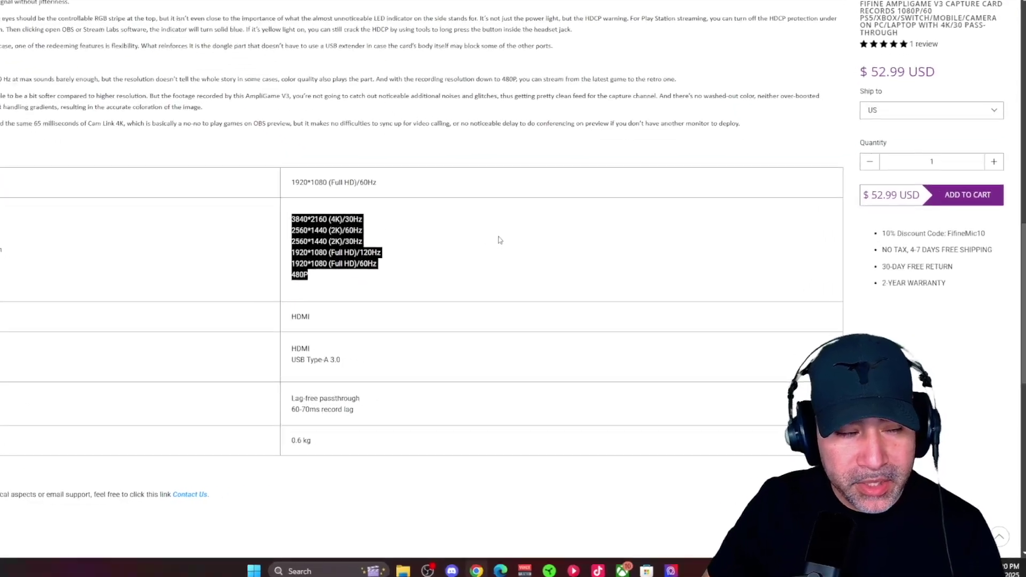
left_click(353, 231)
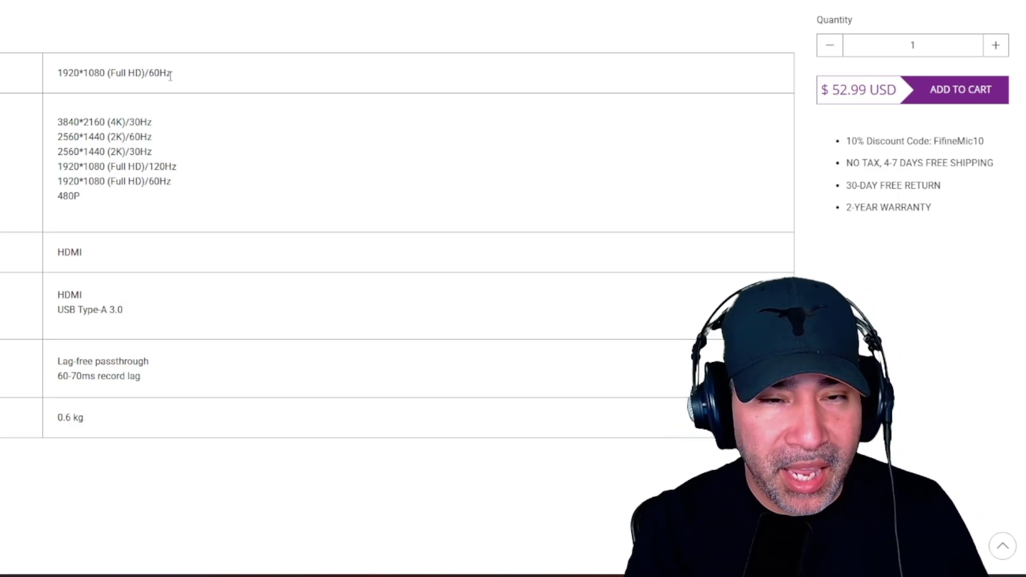
left_click_drag(99, 123, 166, 126)
left_click(167, 127)
triple_click(153, 123)
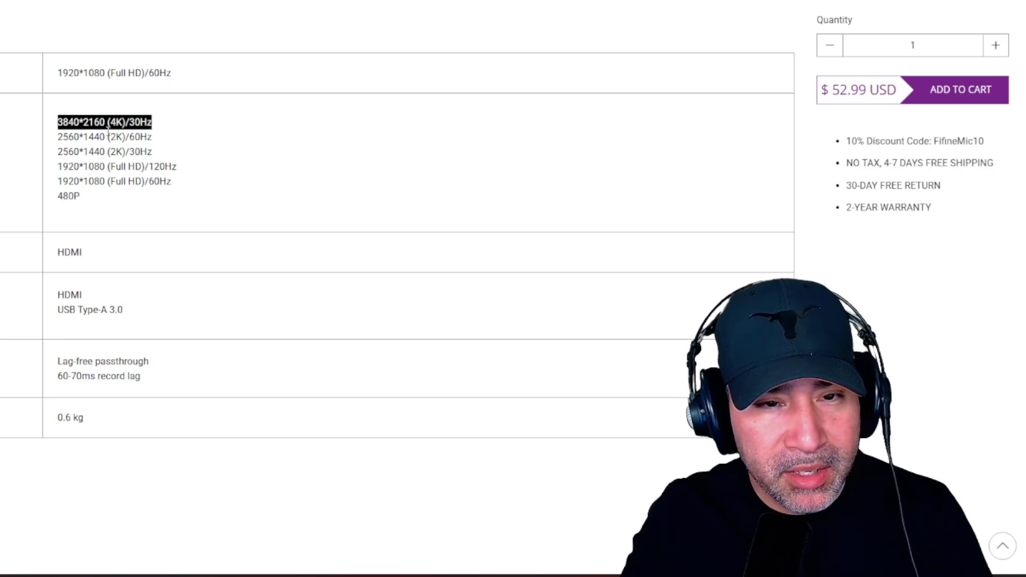
mouse_move(58, 137)
left_mouse_down()
mouse_move(164, 143)
mouse_move(67, 150)
left_mouse_up()
left_click_drag(153, 152, 180, 169)
left_click(181, 170)
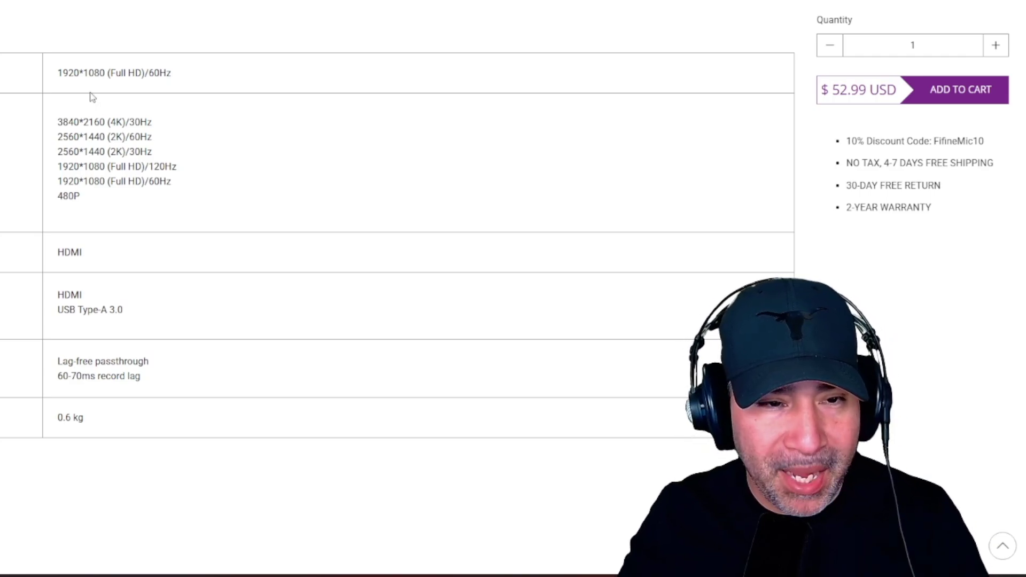
left_click_drag(181, 168, 94, 169)
left_click(80, 124)
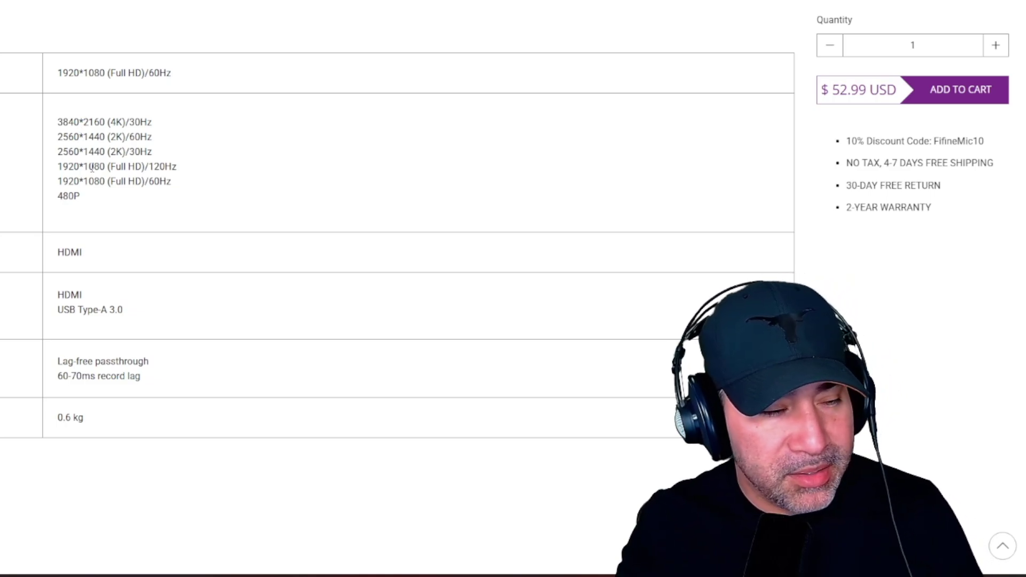
left_click_drag(80, 137, 109, 136)
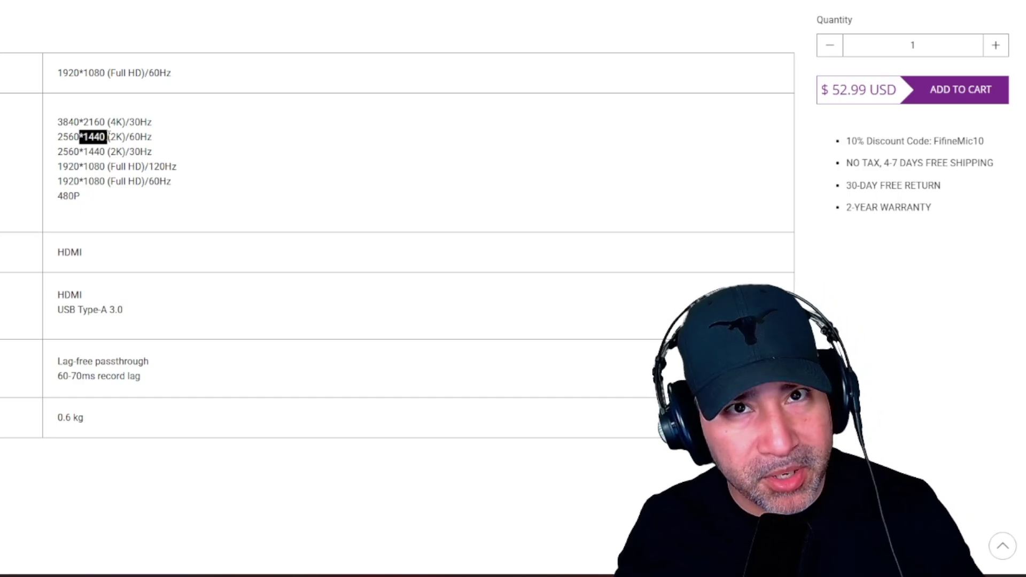
left_click(153, 137)
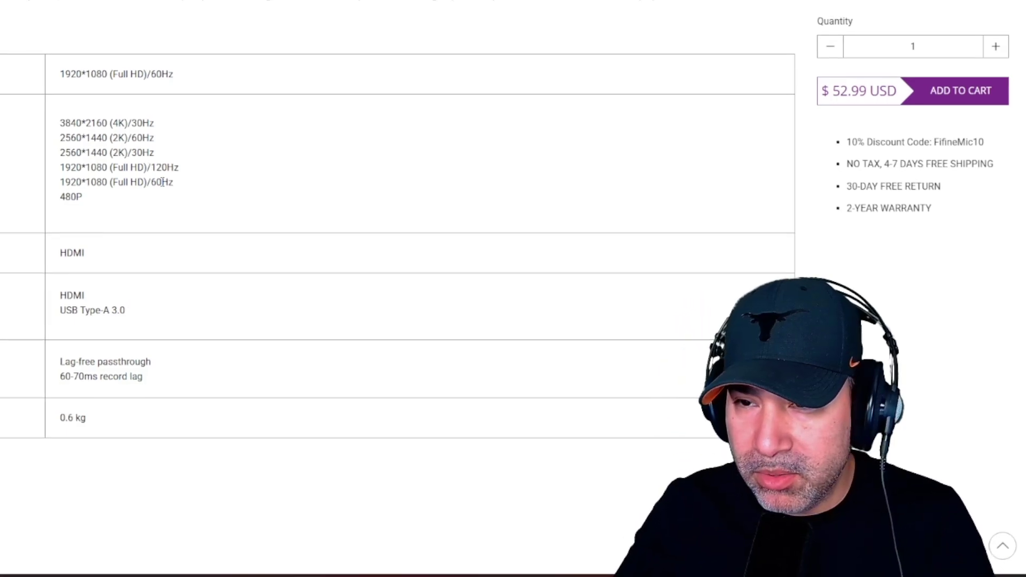
Switch to OBS and add the existing FiFine CC video capture device as a source in the MAIN DESKTOP 2 scene
key("alt+Tab")
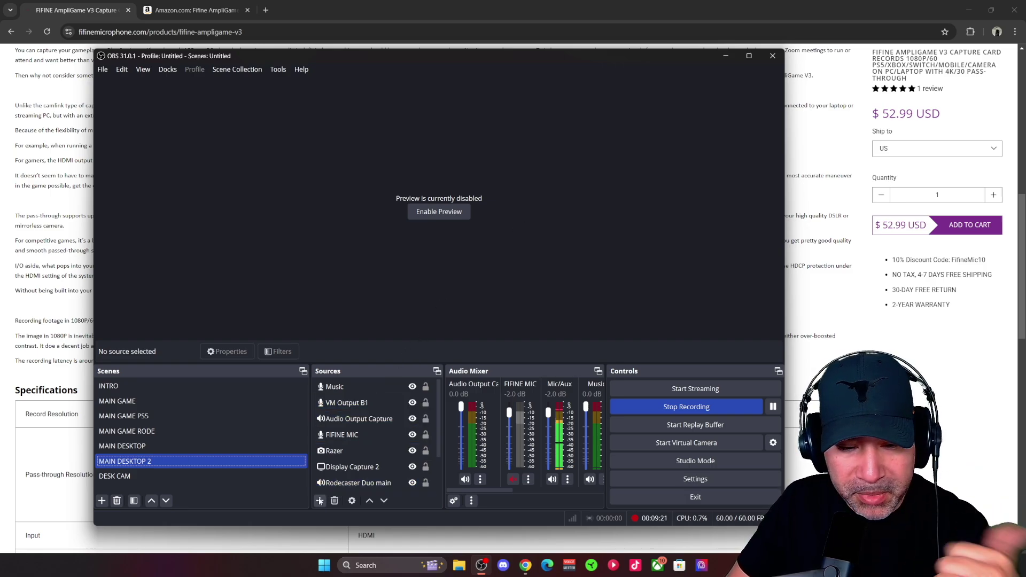
left_click(320, 500)
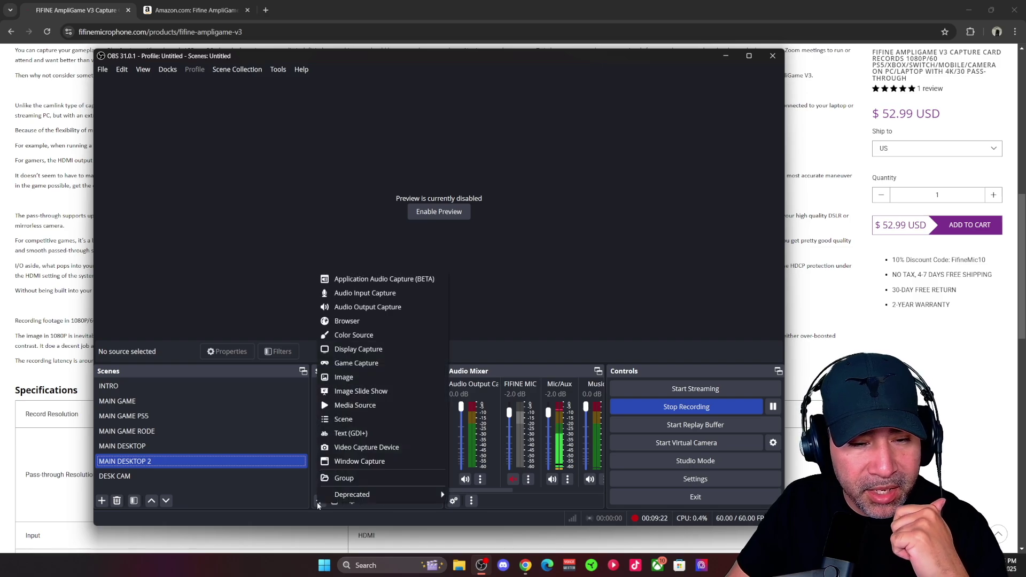
left_click(379, 447)
left_click(367, 253)
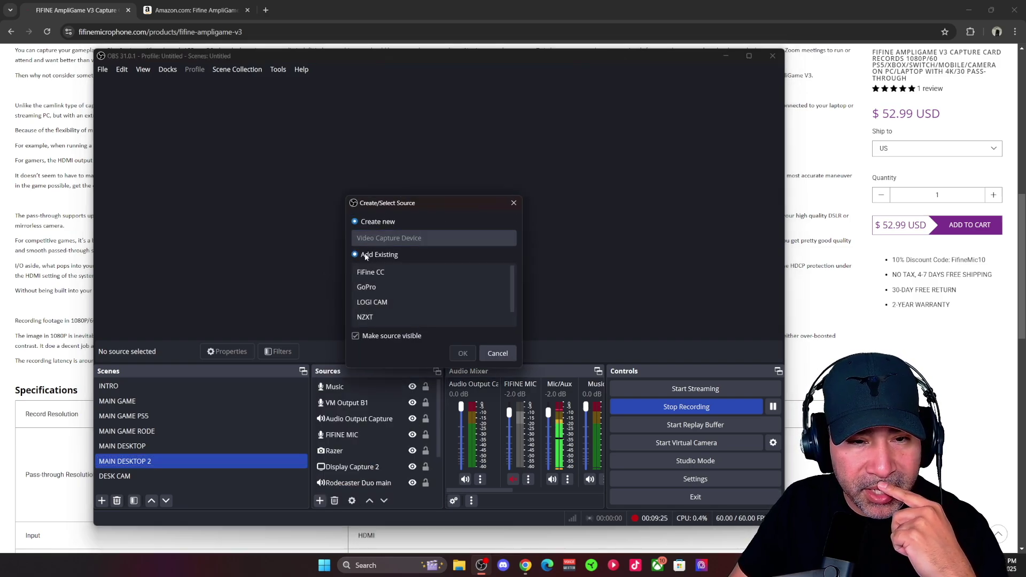
left_click(373, 272)
left_click(389, 273)
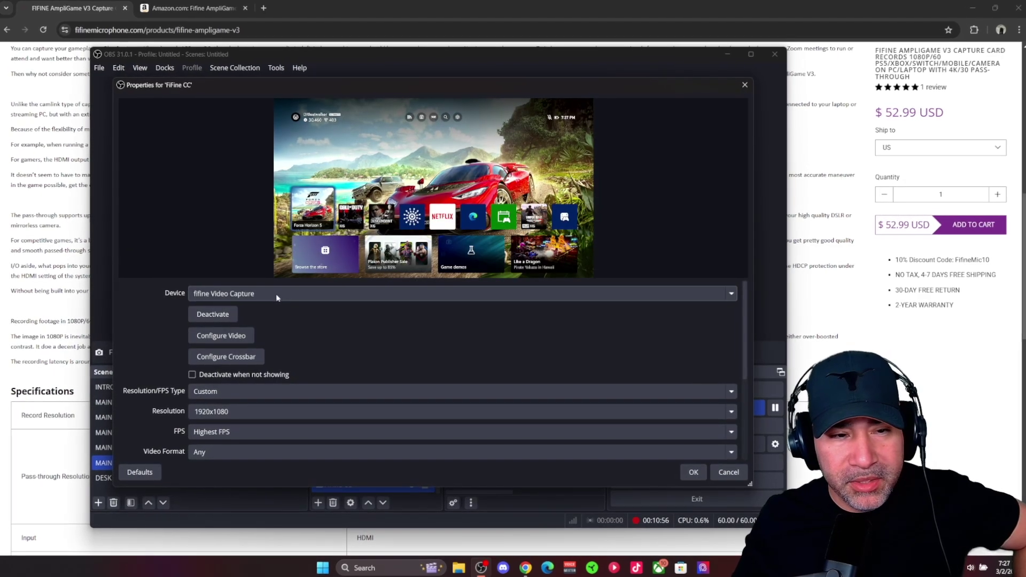
Configure the FiFine CC source with the fifine Video Capture device, 1920x1080 resolution and Highest FPS
left_click(282, 295)
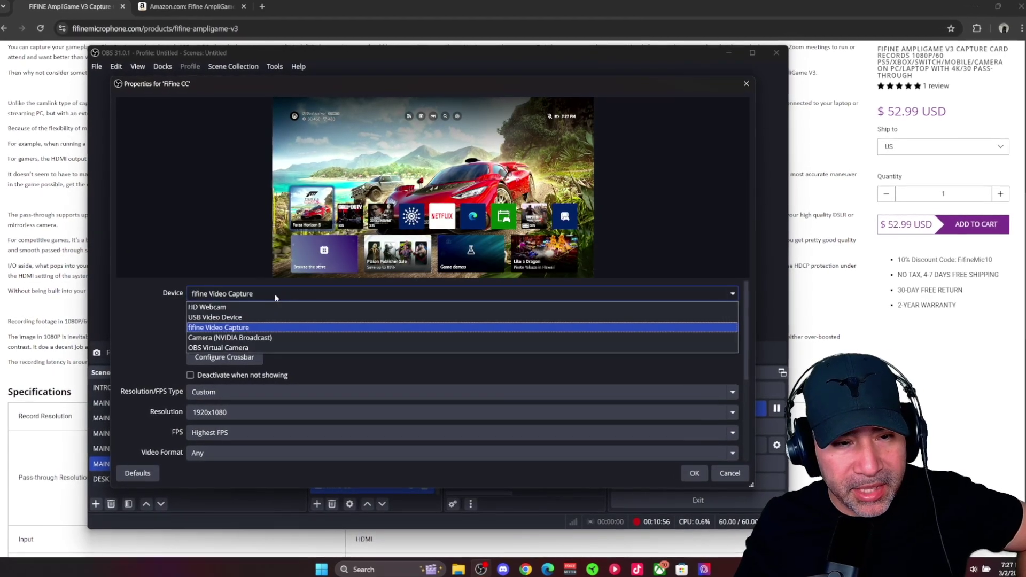
left_click(245, 329)
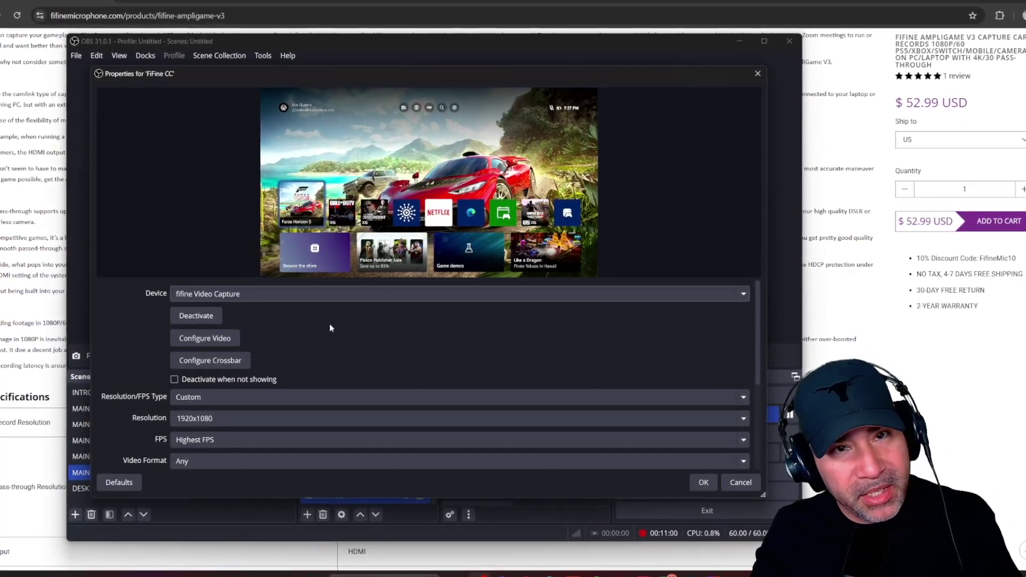
scroll(259, 371, "down", 1)
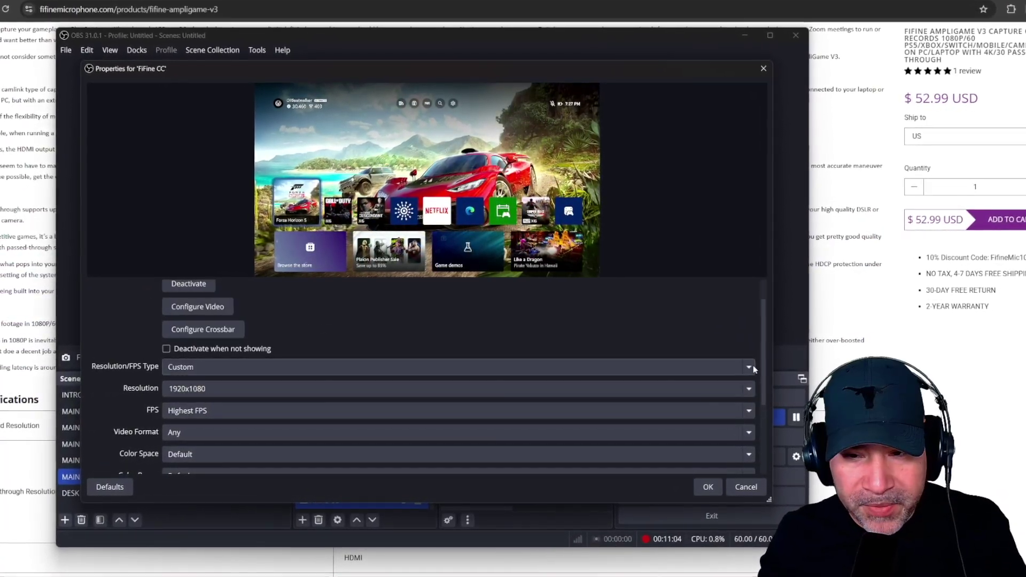
left_click(750, 389)
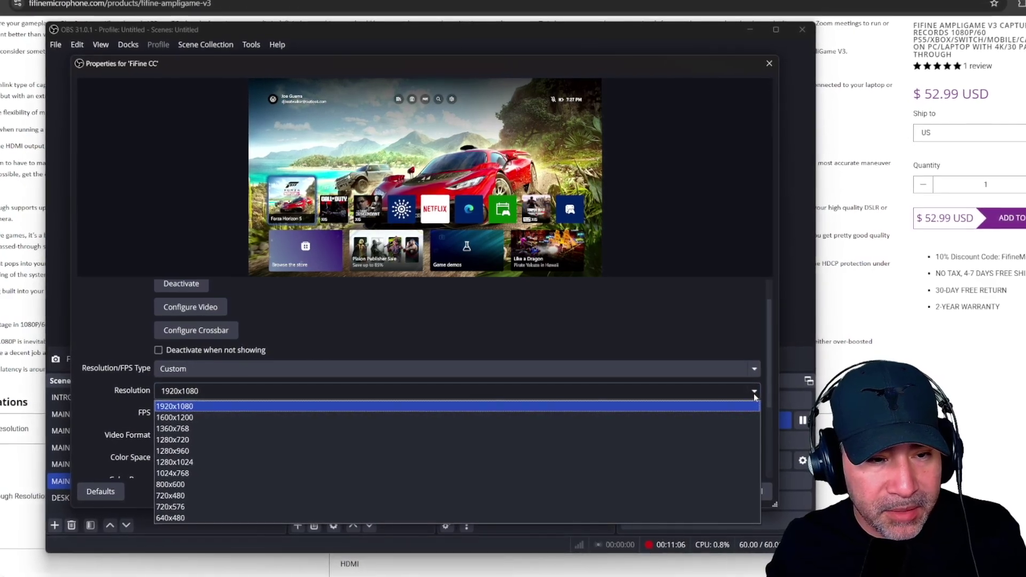
left_click(756, 394)
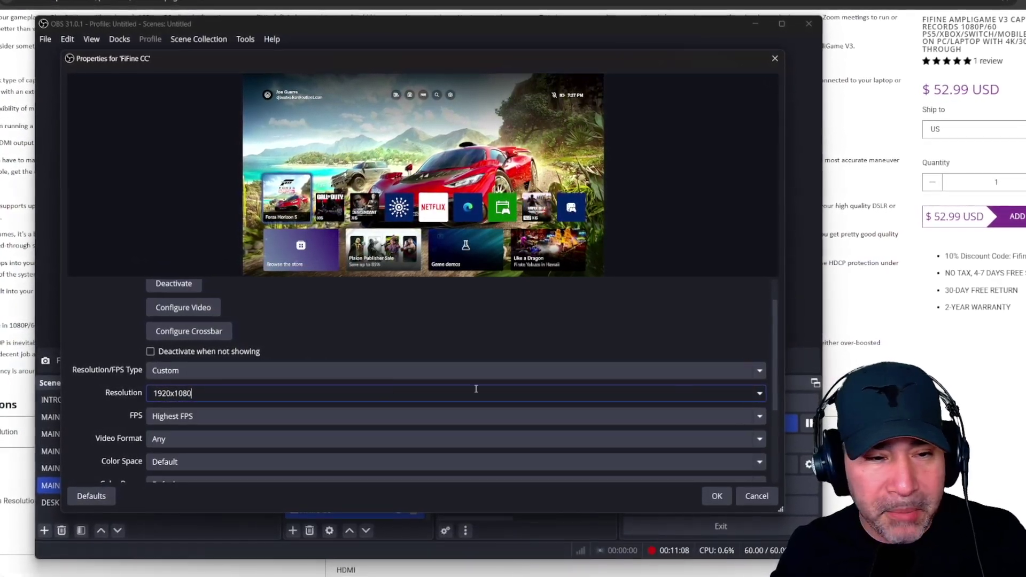
left_click(759, 419)
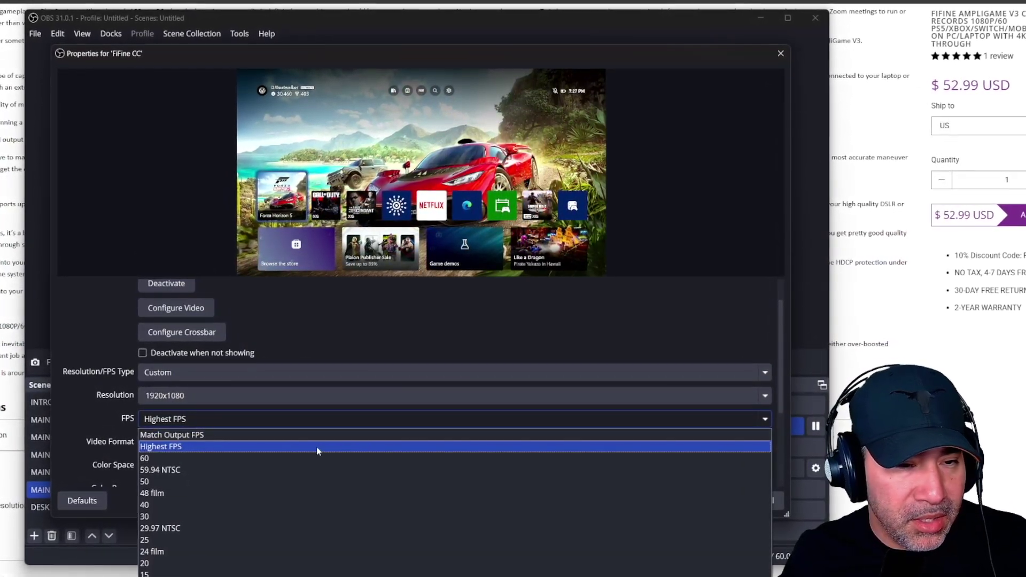
left_click(283, 449)
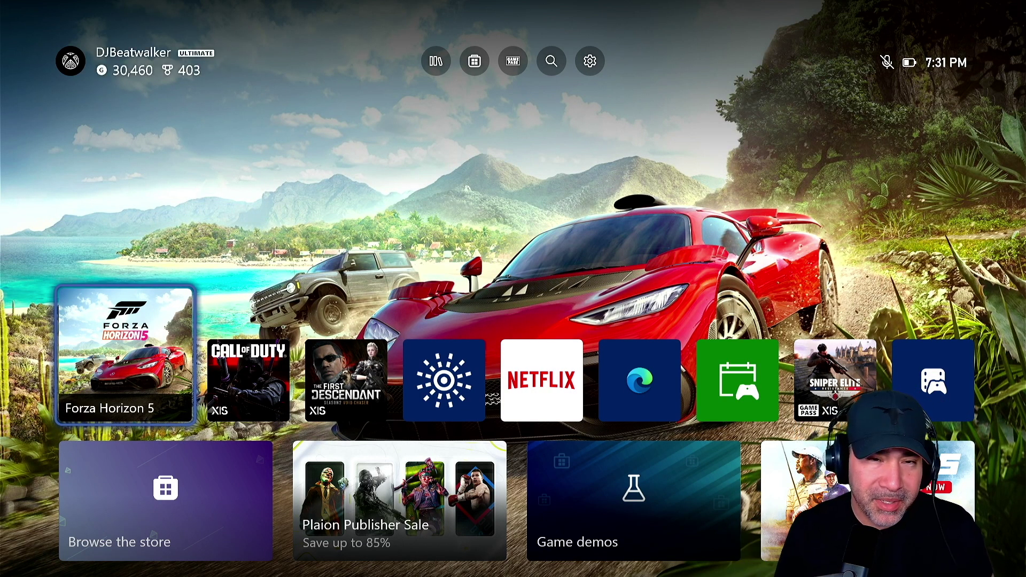
On the Xbox, open TV & display options in the General settings
key("super")
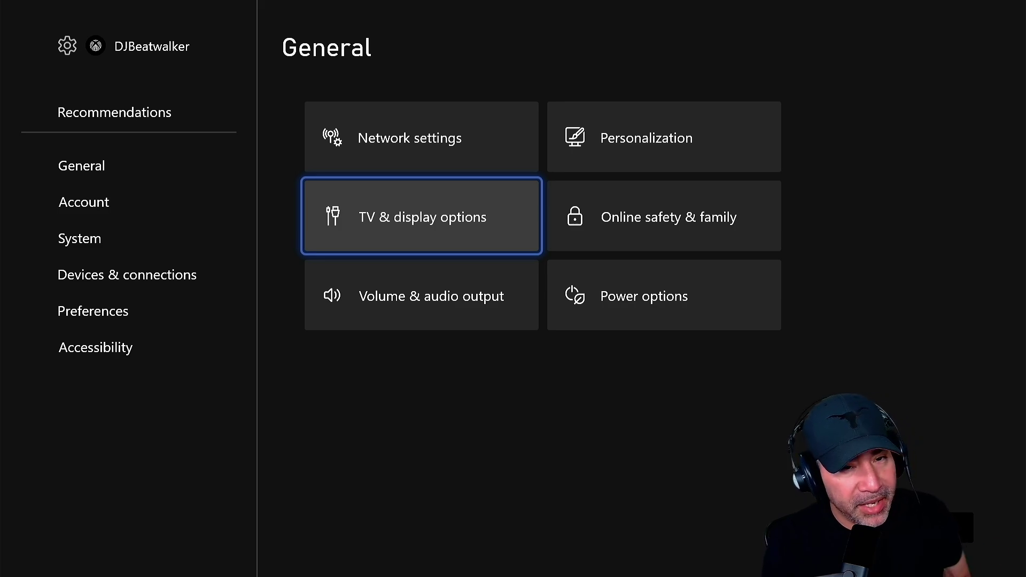
key("Return")
key("Return")
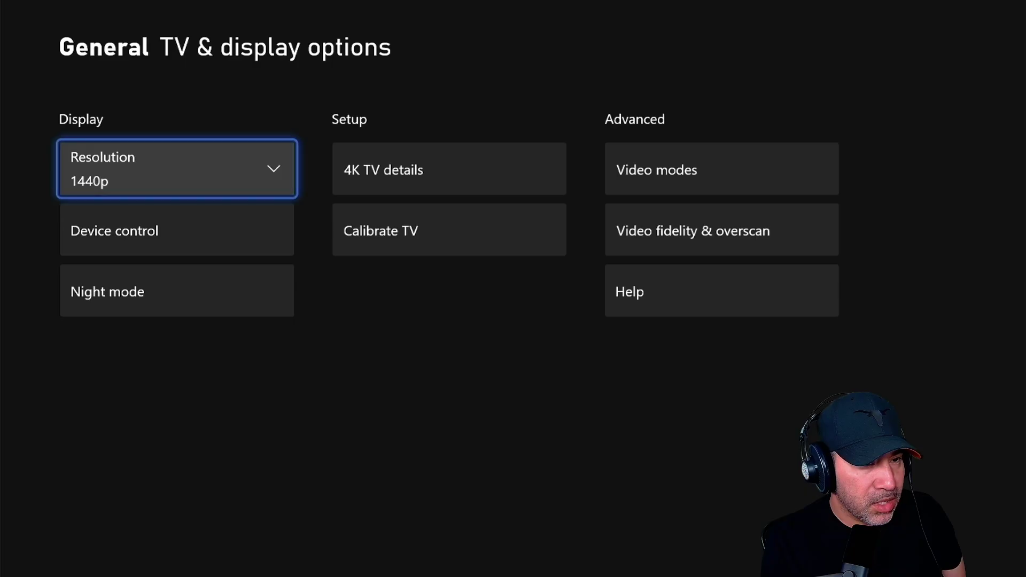
key("Down")
key("Up")
key("Down")
key("Right")
key("Left")
key("Down")
key("Up")
key("Up")
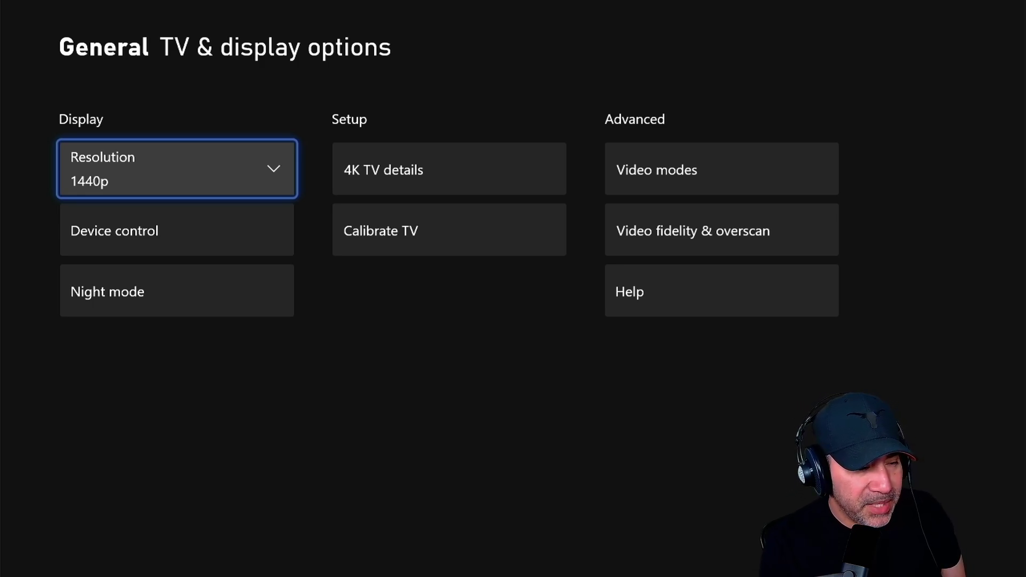
key("Down")
key("Up")
key("Down")
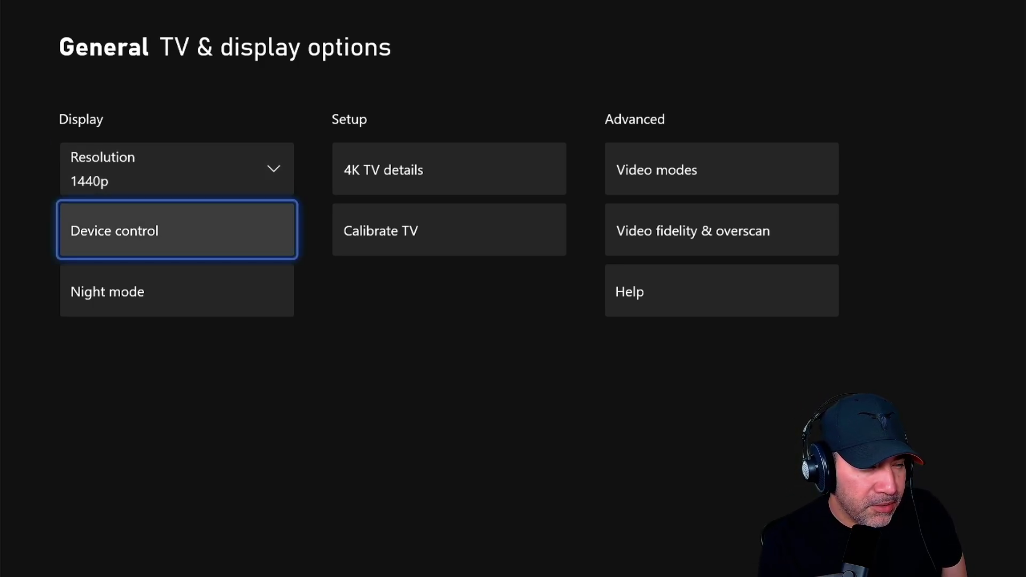
Set the Xbox display resolution to 1080p and answer the confirmation about keeping it
key("Up")
key("Return")
key("Down")
key("Return")
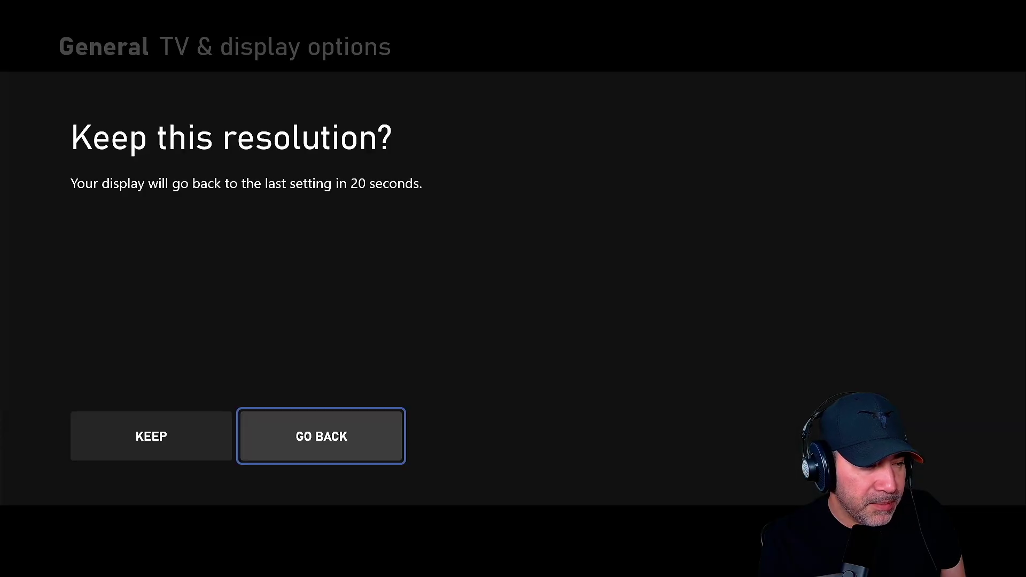
key("Return")
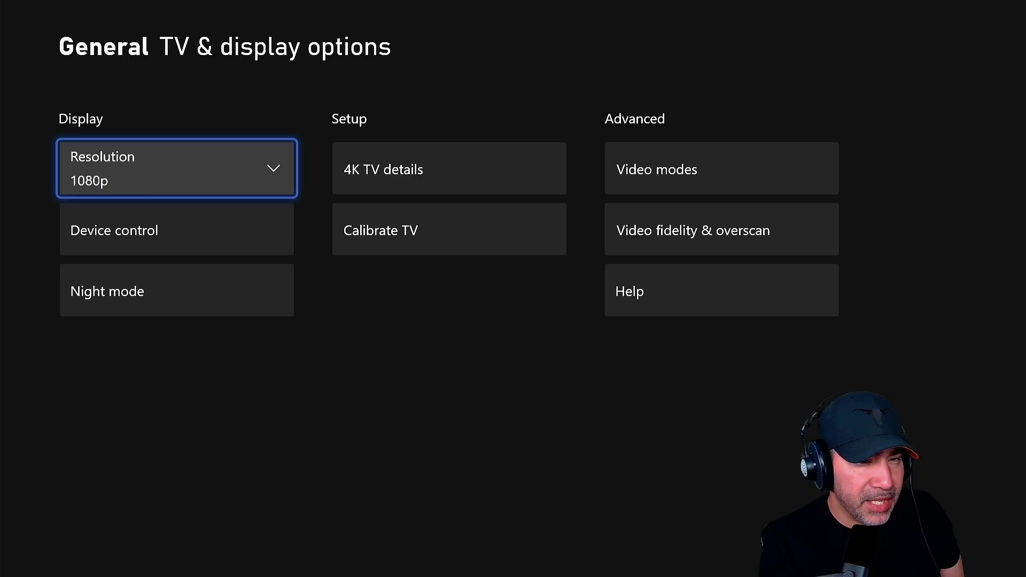
Change the Xbox display resolution once more and keep the new setting
key("Down")
key("Up")
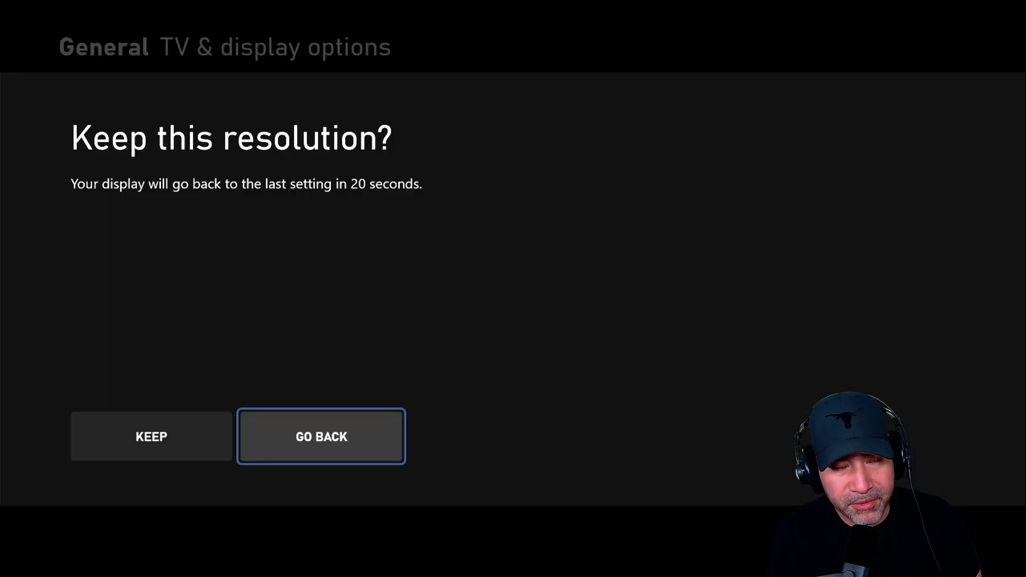
key("Left")
key("Return")
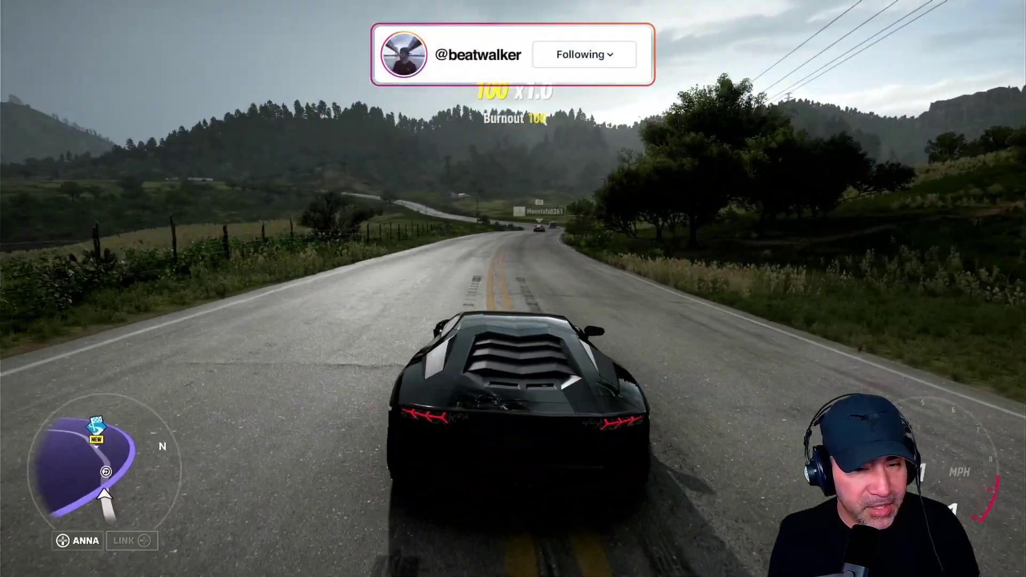
Switch to the PlayStation and open its Screen and Video settings
key("super")
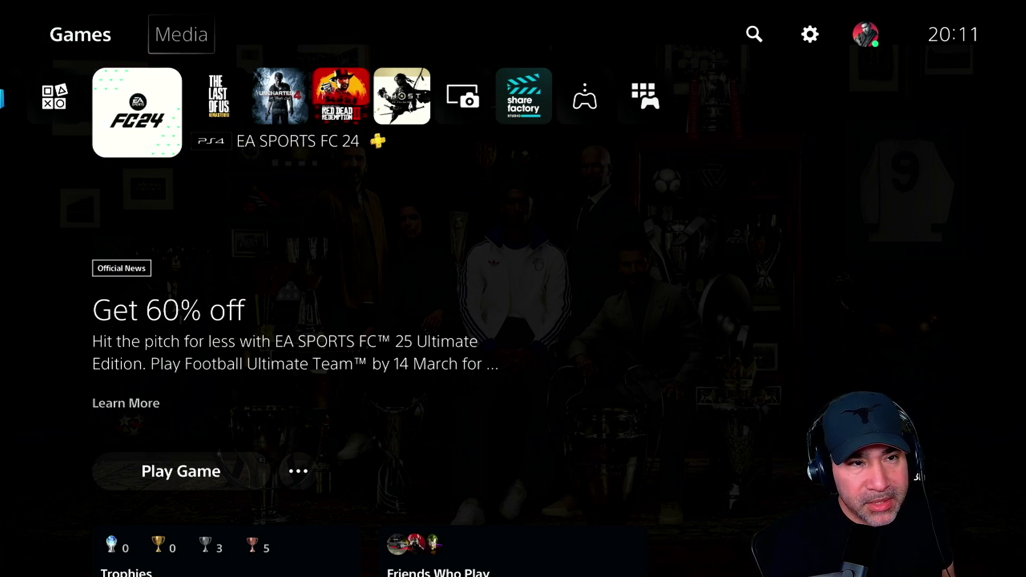
key("Right")
key("Right")
key("Return")
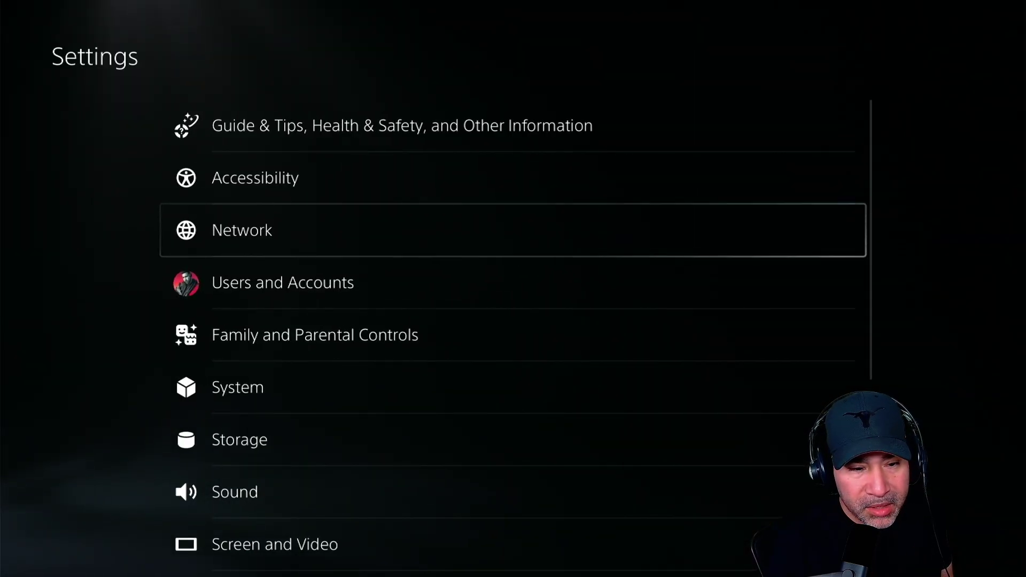
key("Down")
key("Down")
key("Down")
key("Down")
key("Down")
key("Down")
key("Return")
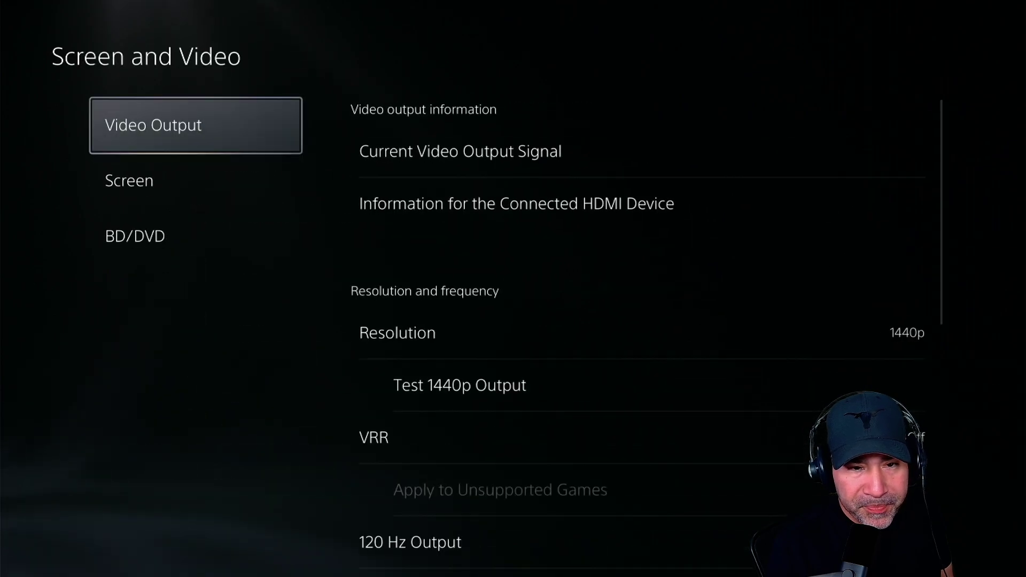
Set the PlayStation's video output resolution to 1080p
key("Down")
key("Up")
key("Right")
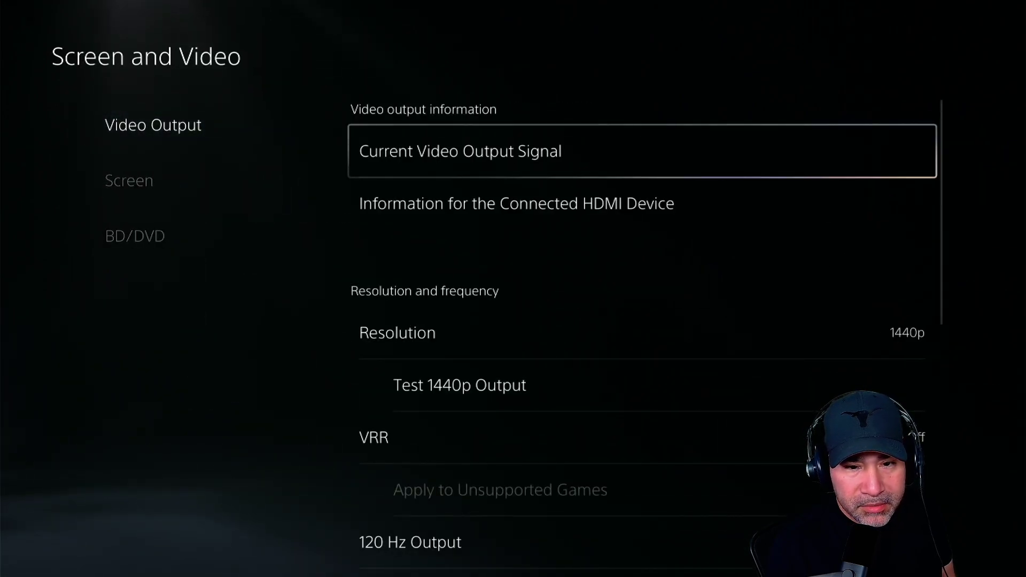
key("Down")
key("Down")
key("Down")
key("Up")
key("Return")
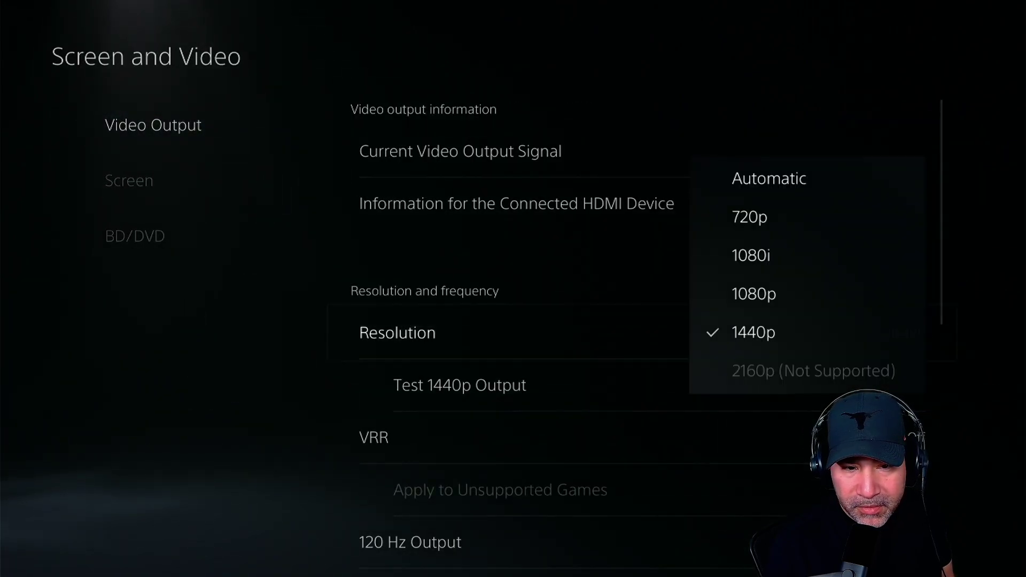
key("Up")
key("Up")
key("Up")
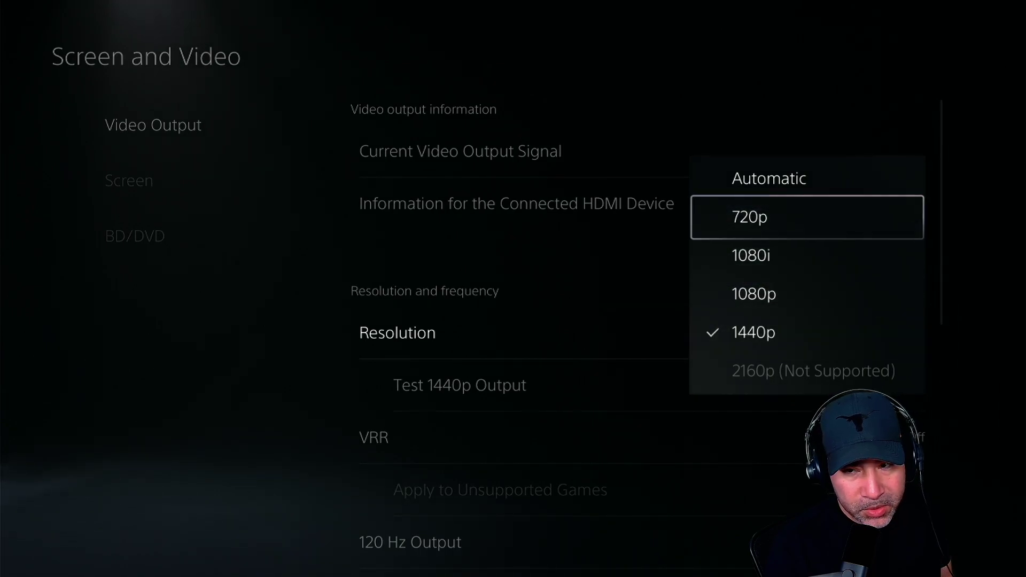
key("Down")
key("Down")
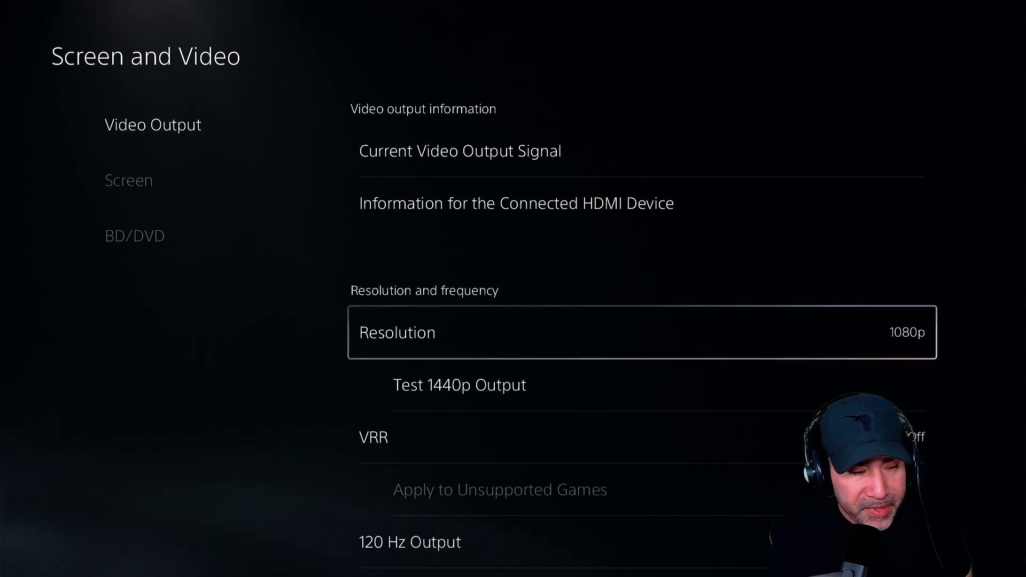
Review the PlayStation's resolution and frequency options, including VRR and 120 Hz Output
key("Down")
key("Up")
key("Down")
key("Down")
key("Down")
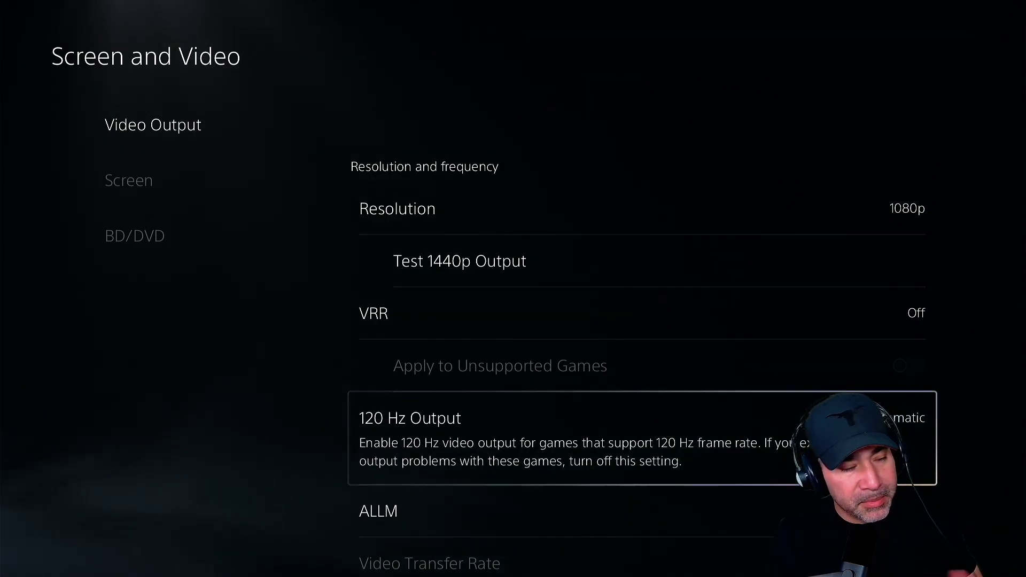
key("Up")
key("Up")
key("Up")
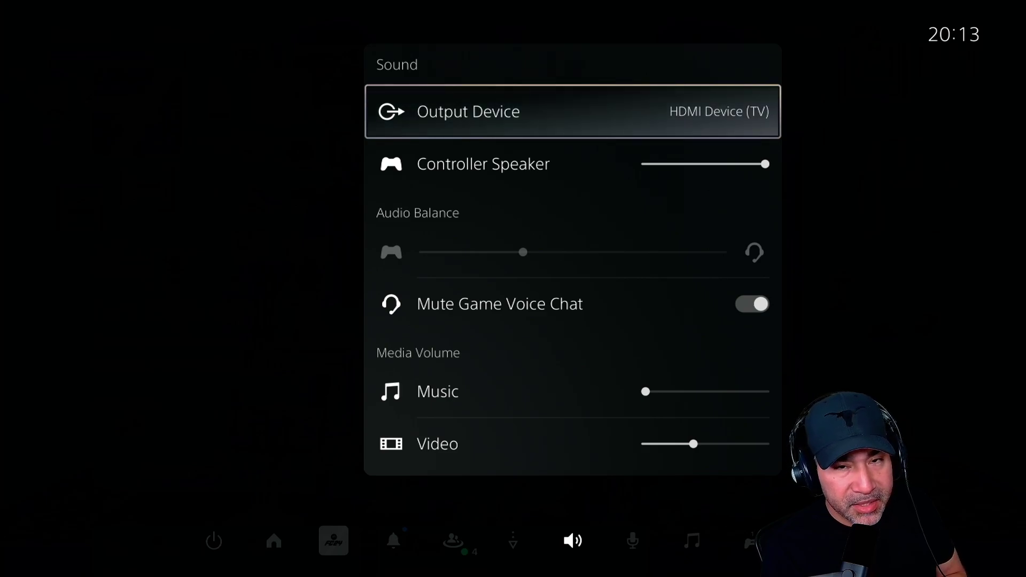
Review the PlayStation's available sound output devices without changing the selection
key("Return")
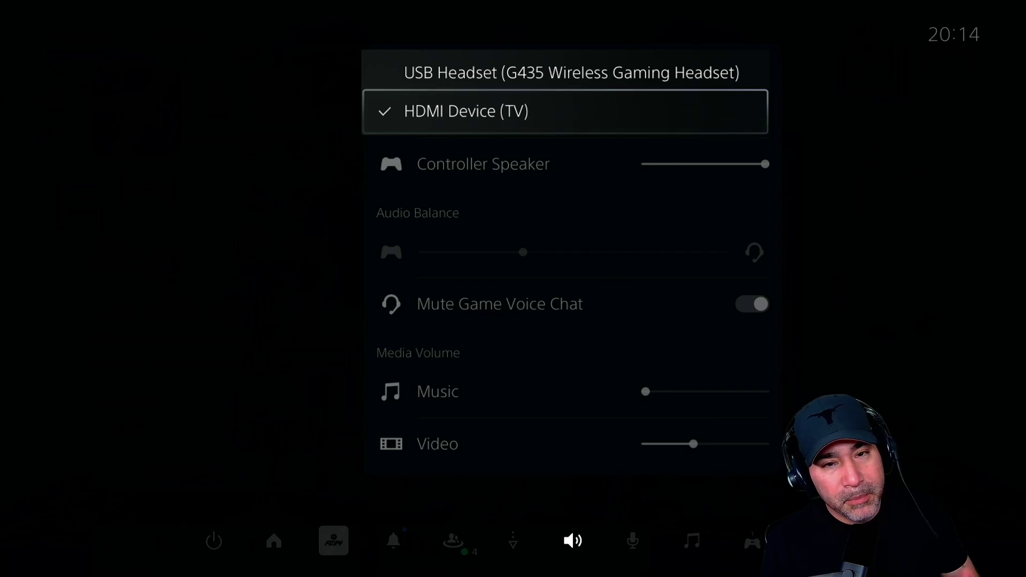
key("Escape")
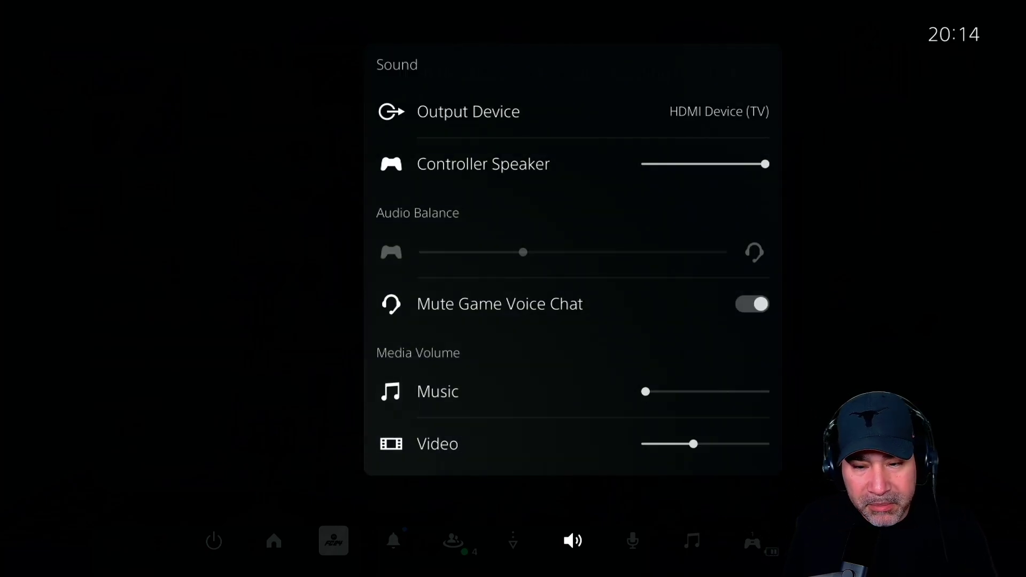
key("Escape")
Keep the USB Headset (G435 Wireless Gaming Headset) as the PlayStation's microphone and return to the game
key("Right")
key("Return")
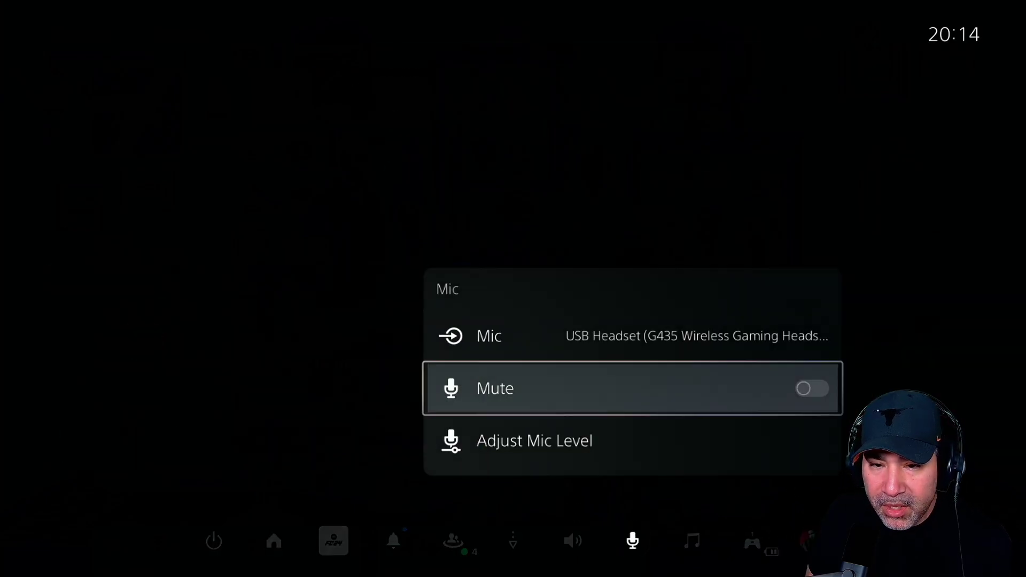
key("Up")
key("Return")
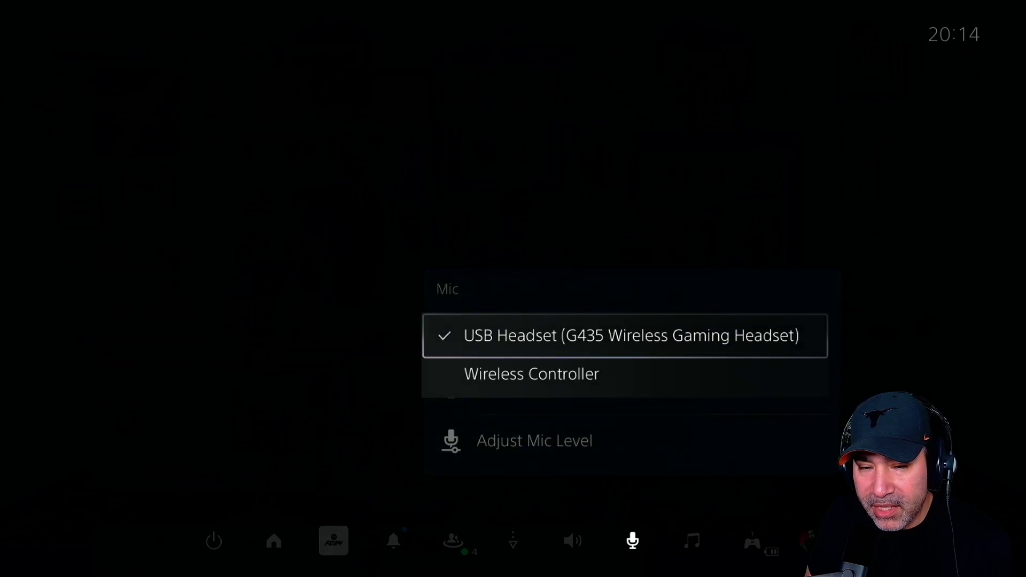
key("Return")
key("Escape")
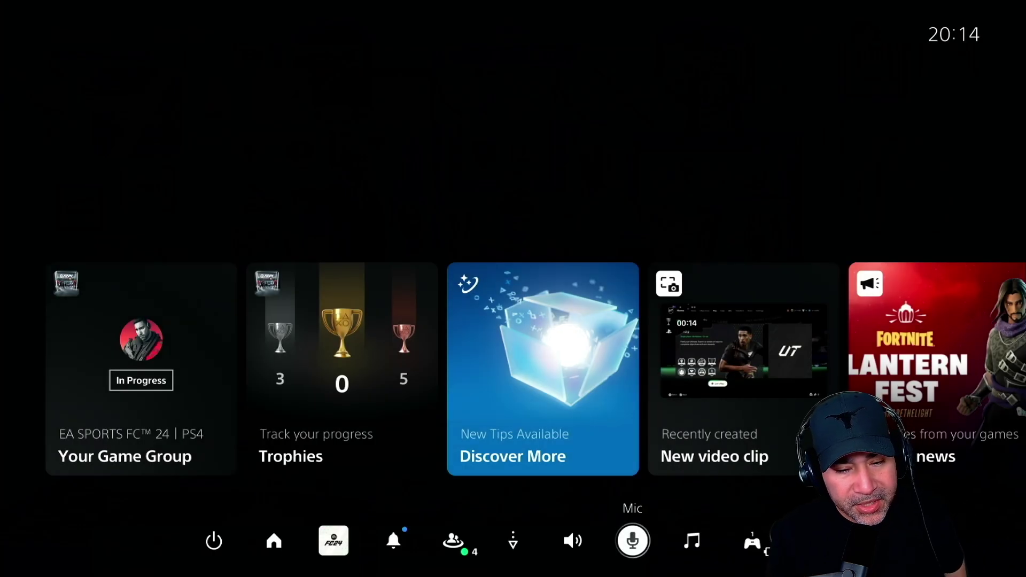
key("Escape")
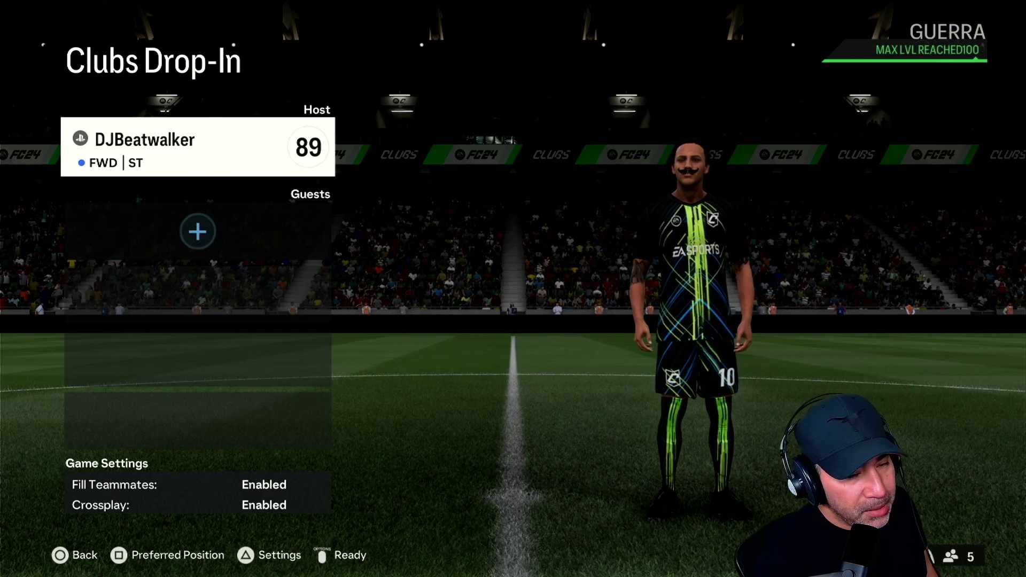
key("Return")
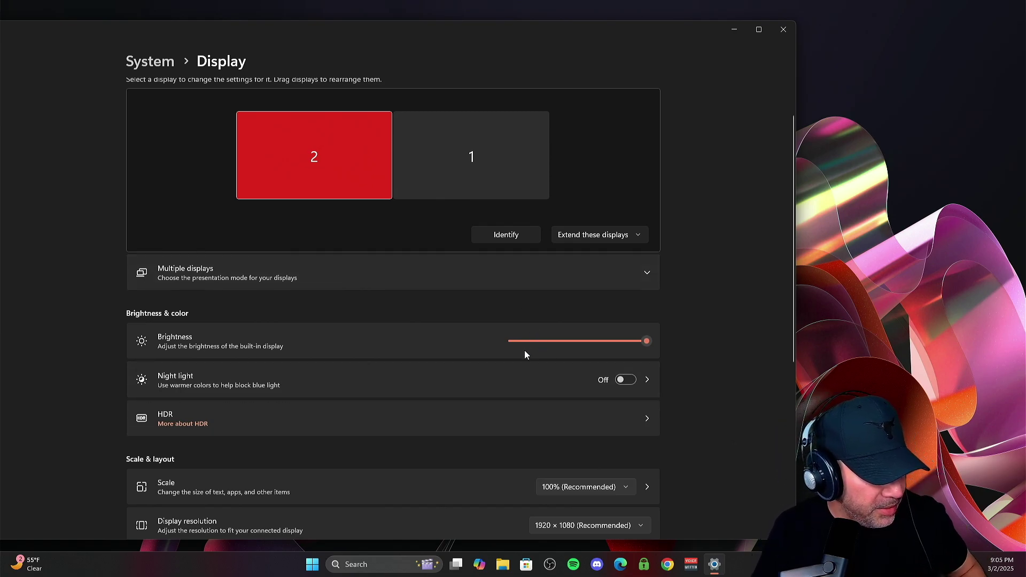
Set the resolution of display 2 to 3840 × 2160 in the Windows display settings and keep the changes
scroll(524, 351, "down", 1)
scroll(524, 351, "down", 2)
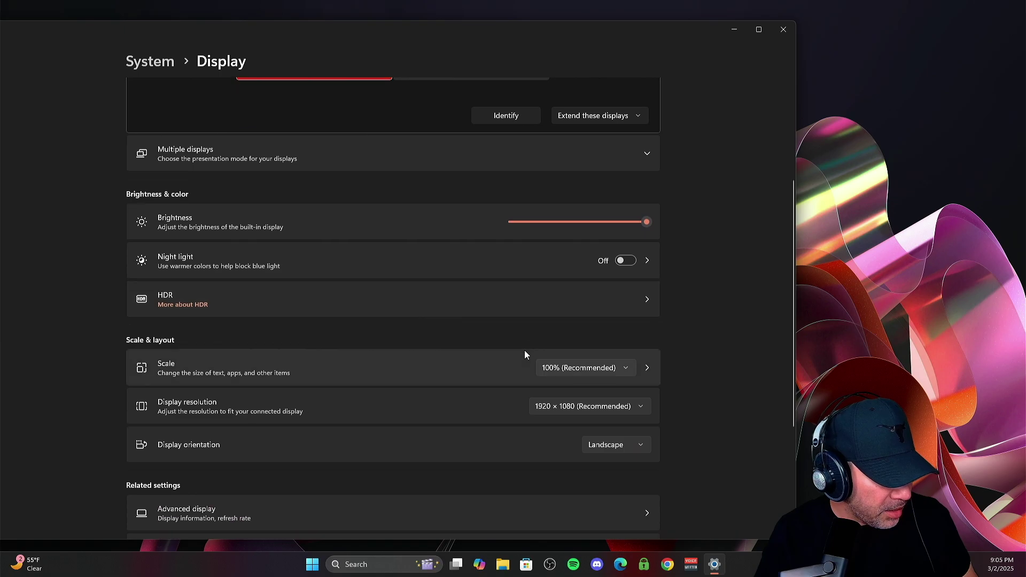
left_click(547, 409)
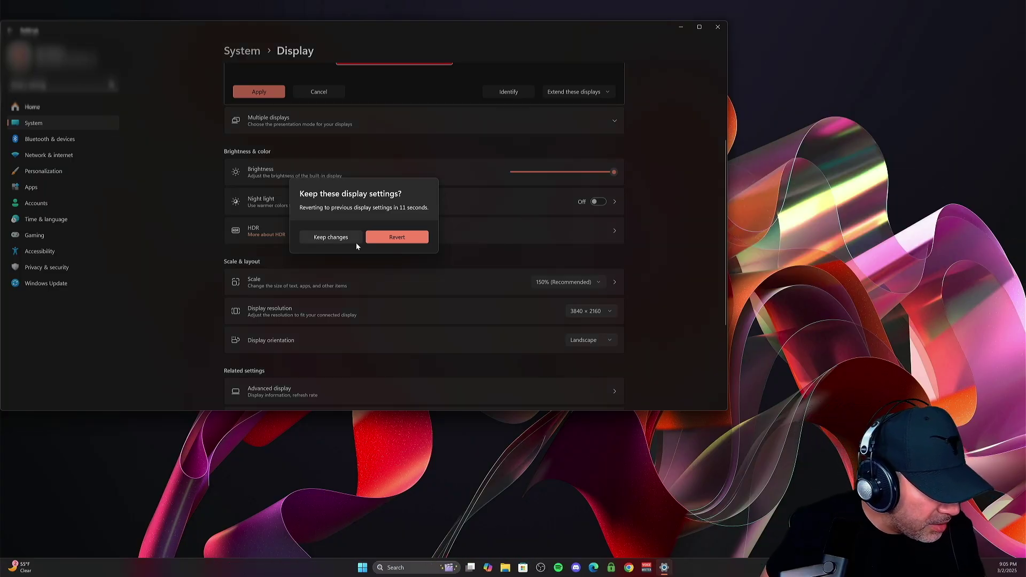
left_click(342, 238)
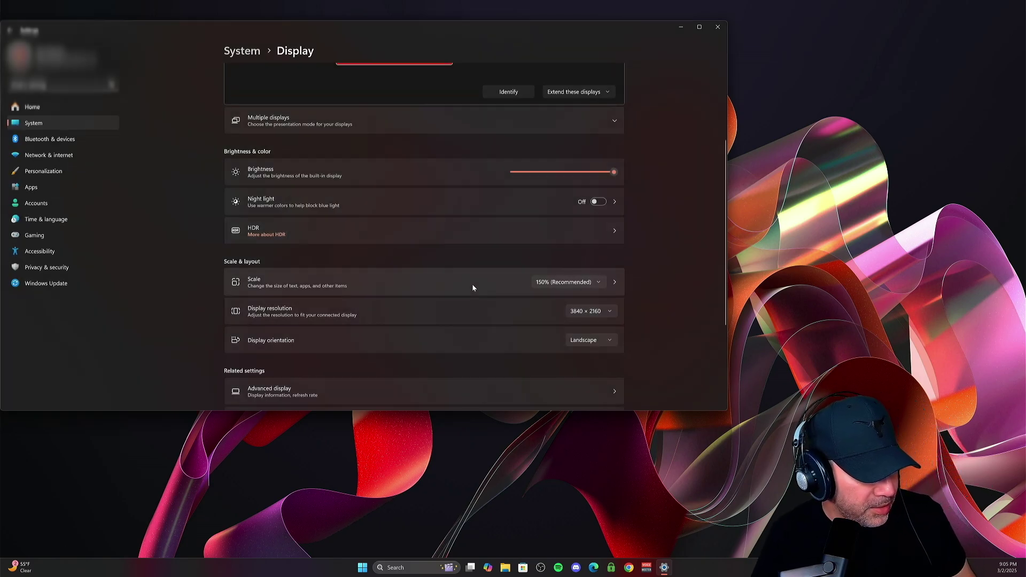
Check the refresh rate options for display 2 in the advanced display settings
scroll(539, 335, "down", 1)
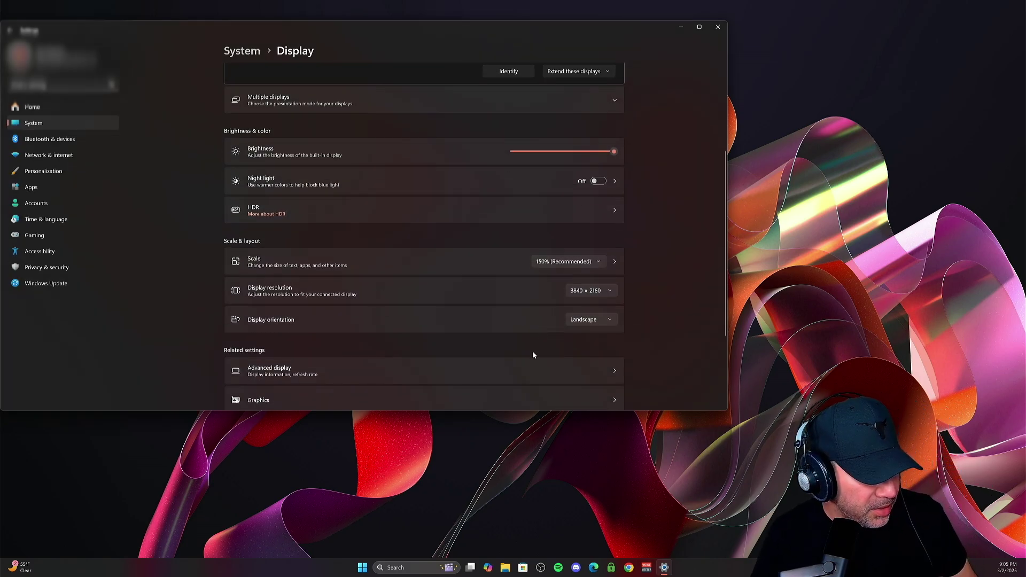
left_click(578, 375)
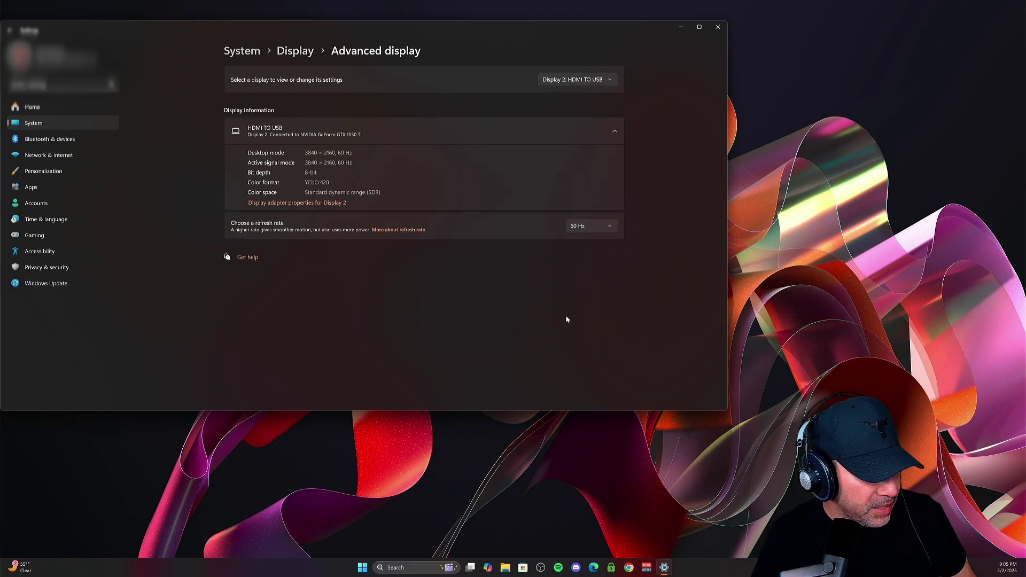
left_click(592, 225)
left_click(634, 267)
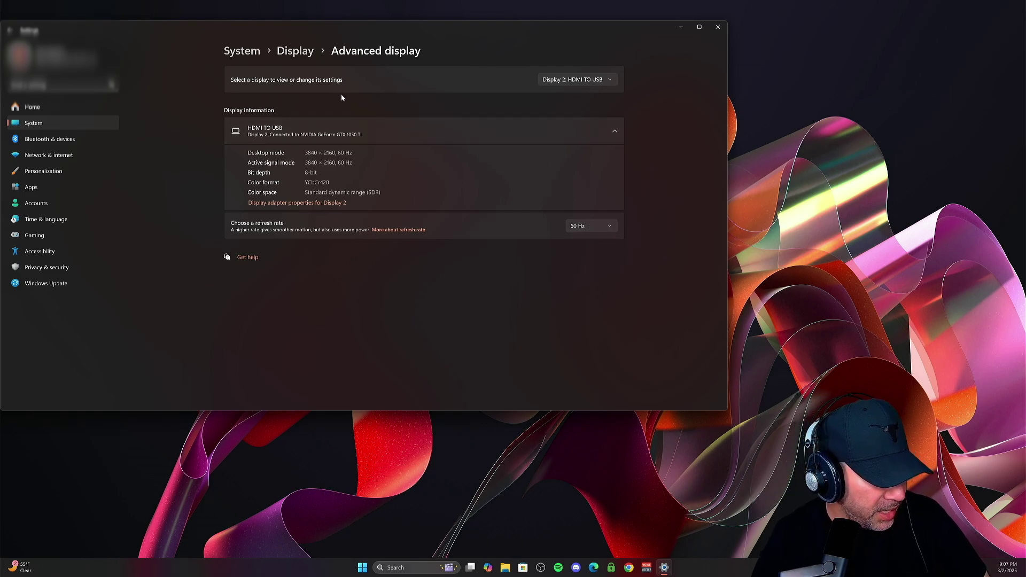
Return to the main display settings and set the resolution of display 2 to 2560 × 1440
left_click(302, 52)
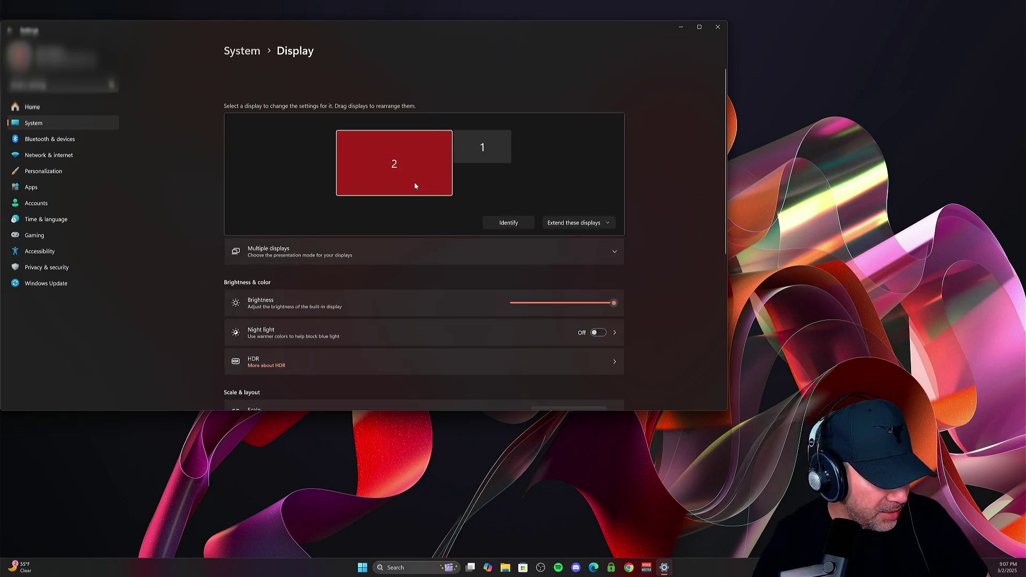
scroll(542, 320, "down", 3)
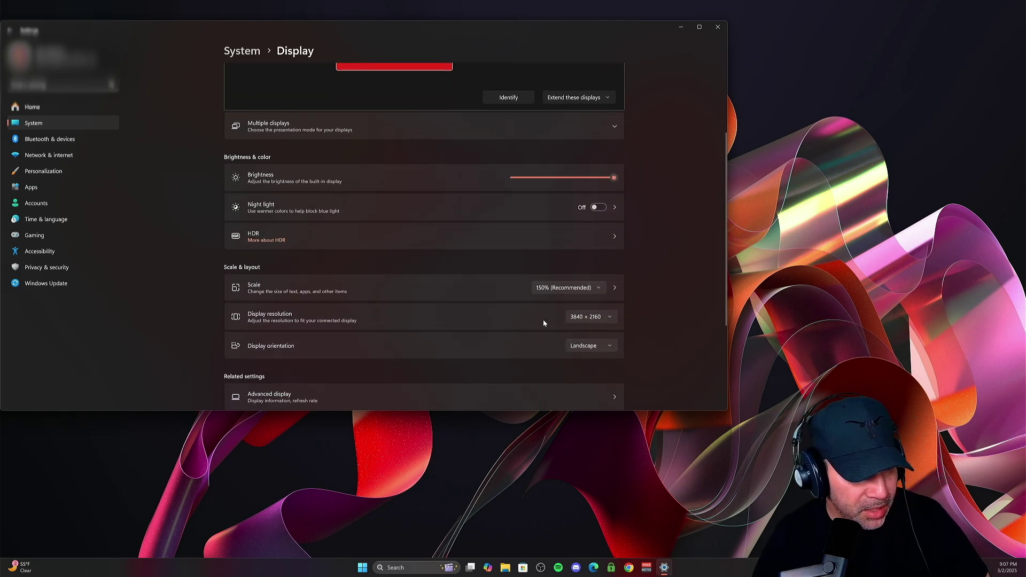
left_click(590, 320)
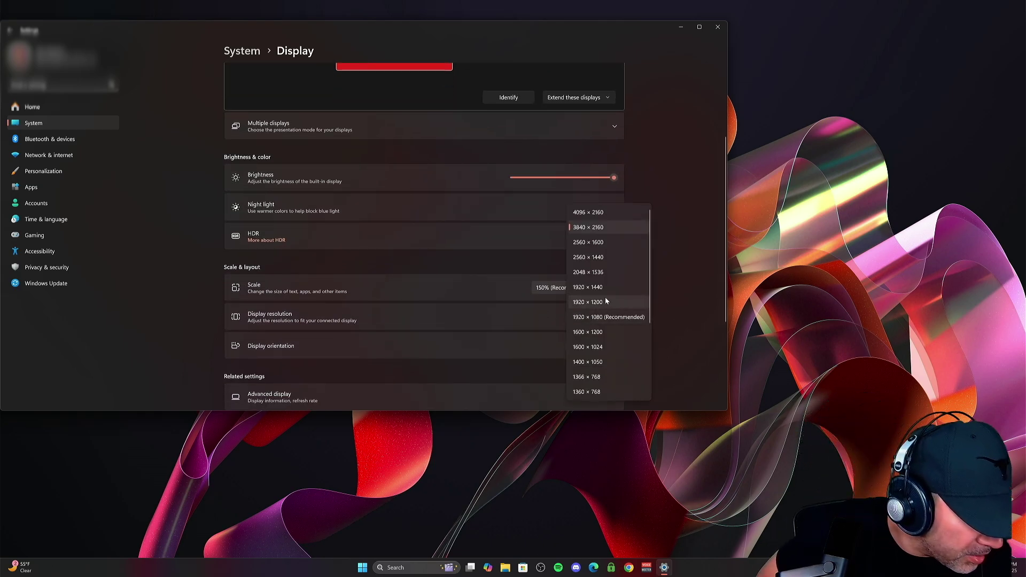
left_click(587, 257)
Examine the advanced display information and refresh rate options for display 2 at 2560 × 1440
scroll(529, 348, "down", 1)
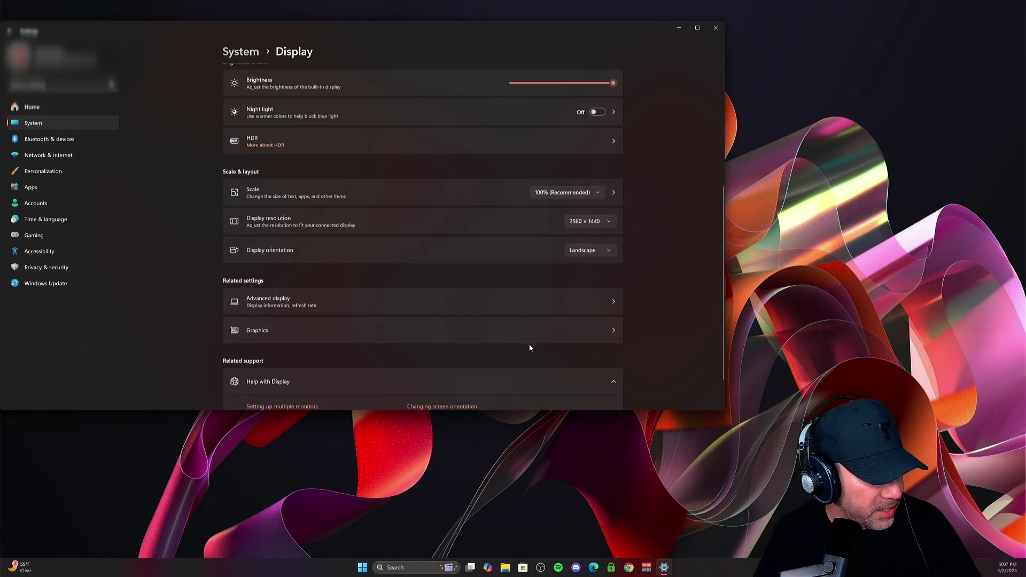
left_click(525, 297)
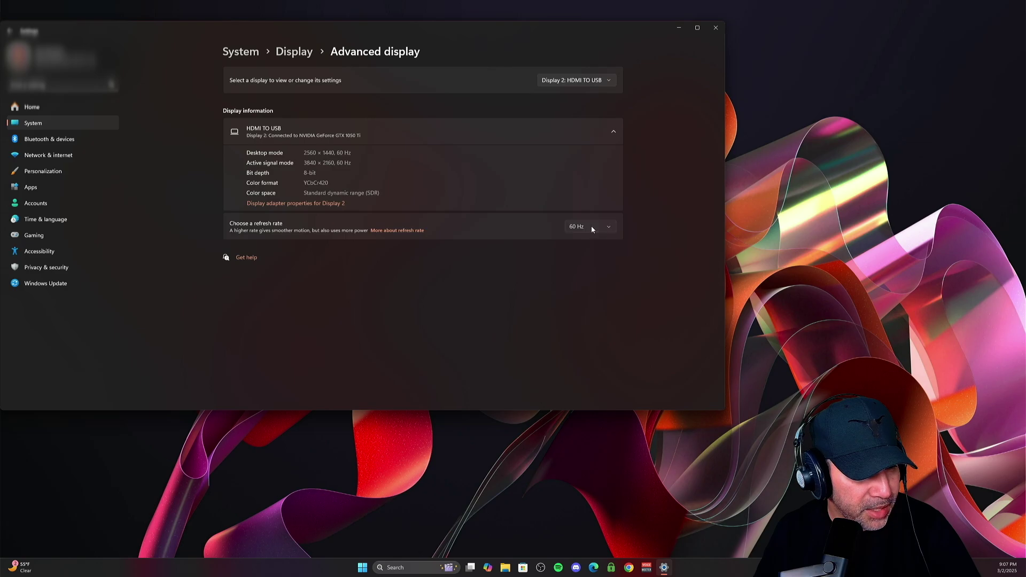
left_click(598, 229)
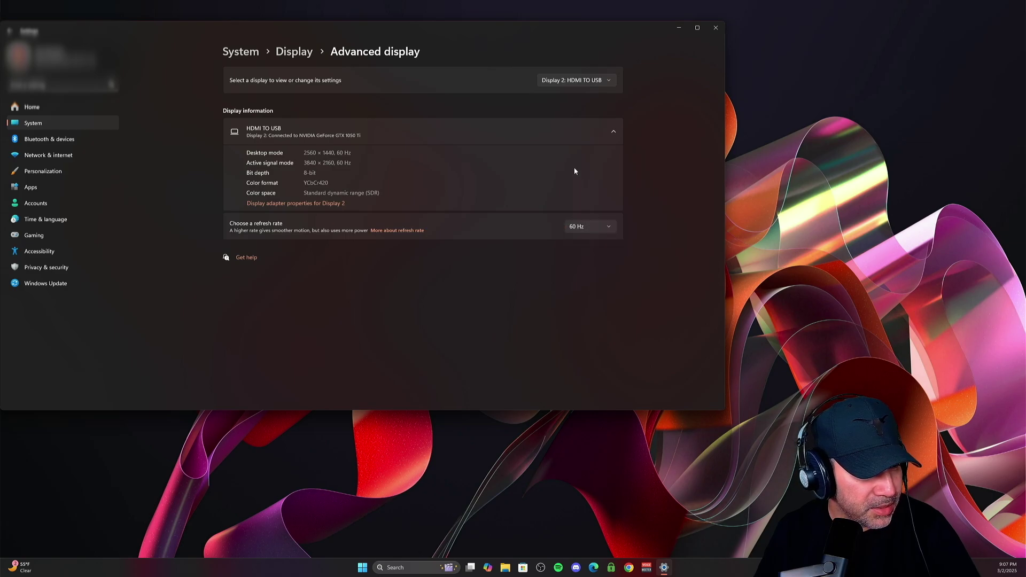
Set the resolution of display 2 to 1920 × 1080 (Recommended) and keep the changes
left_click(287, 53)
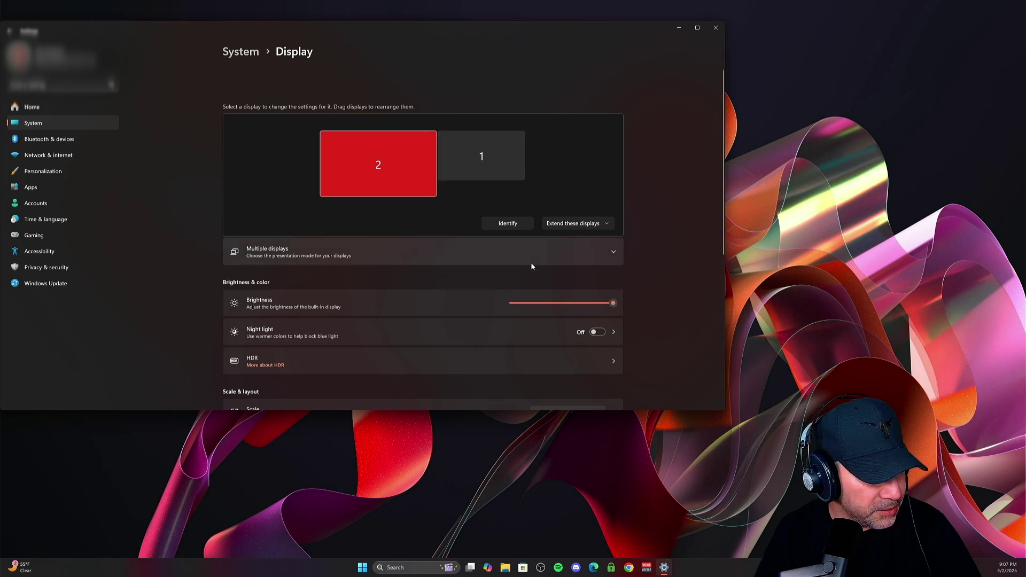
scroll(532, 266, "down", 3)
left_click(579, 252)
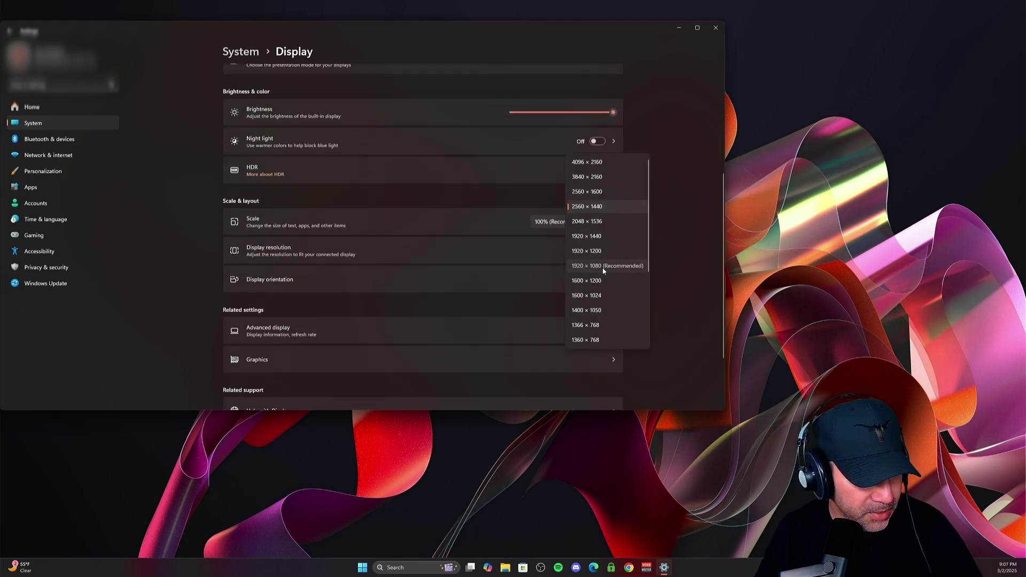
left_click(598, 266)
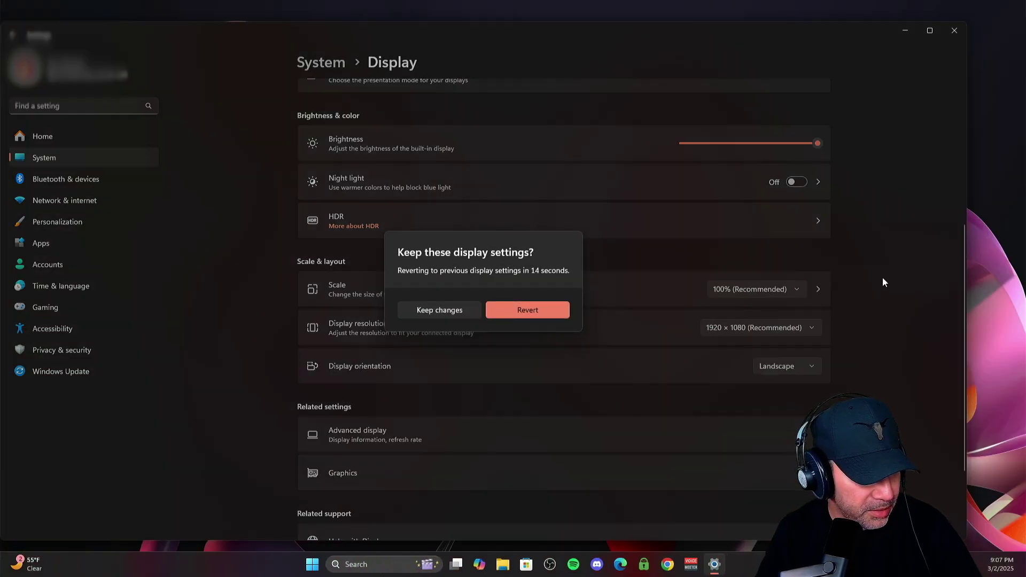
left_click(420, 309)
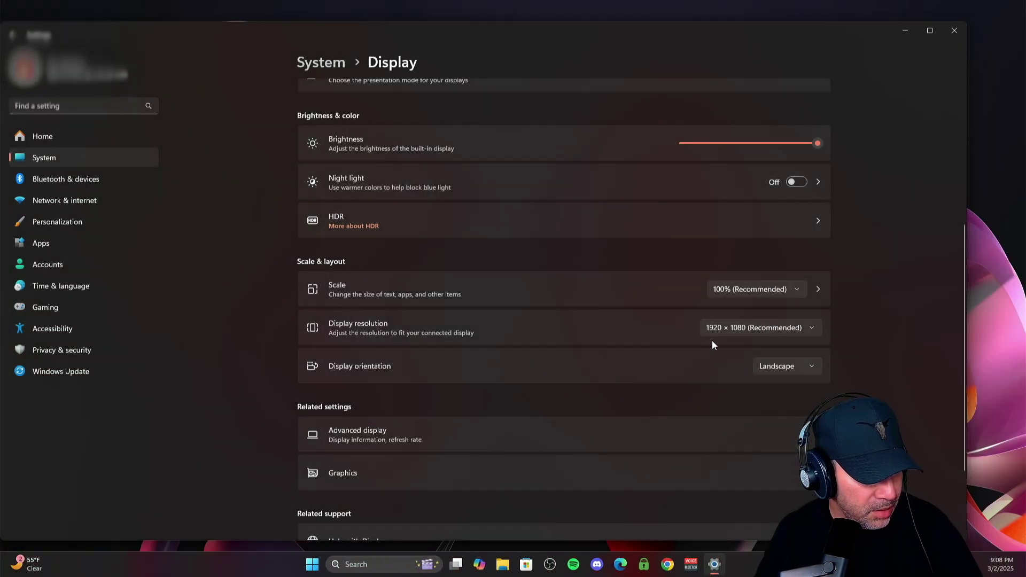
Set the refresh rate of display 2 to 120 Hz in the advanced display settings and keep the changes
scroll(754, 359, "down", 1)
left_click(714, 391)
left_click(776, 297)
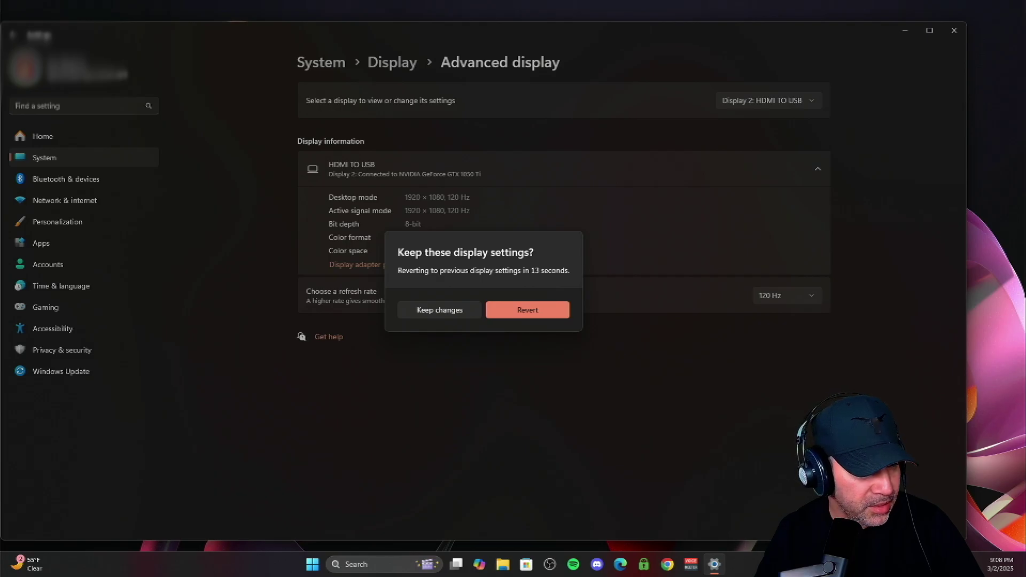
left_click(439, 309)
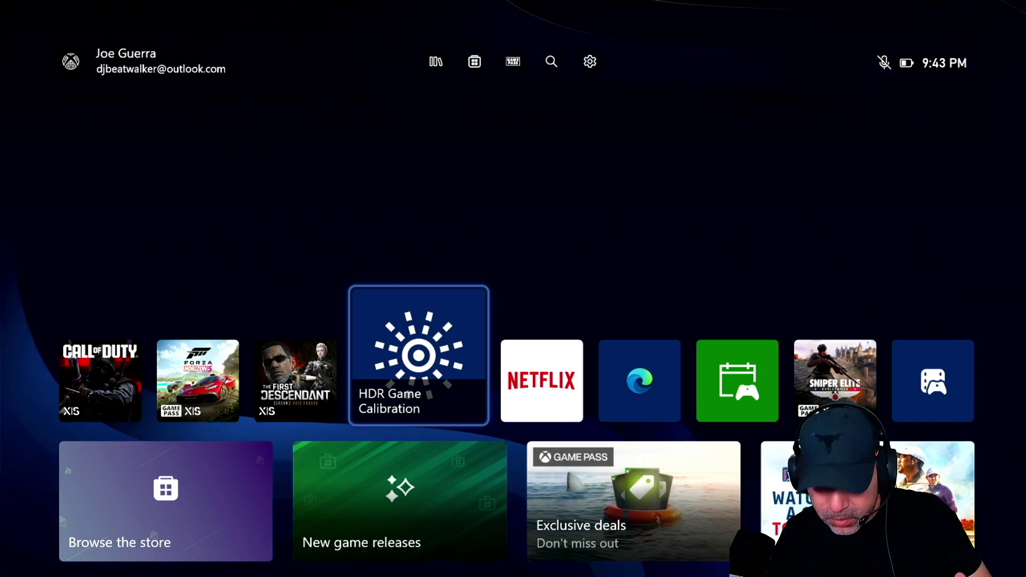
left_click(639, 380)
left_click(490, 380)
left_click(393, 380)
left_click(641, 380)
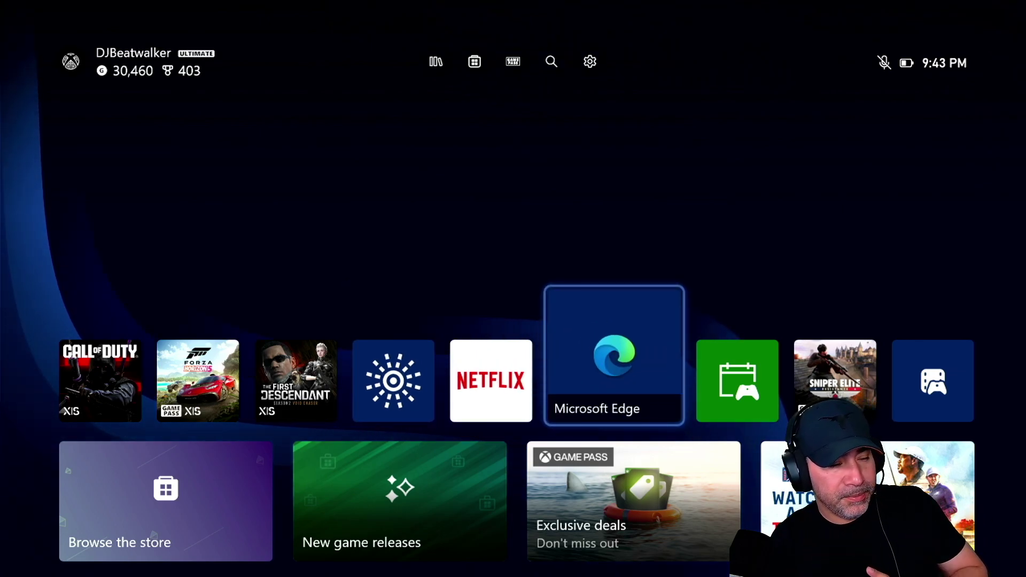